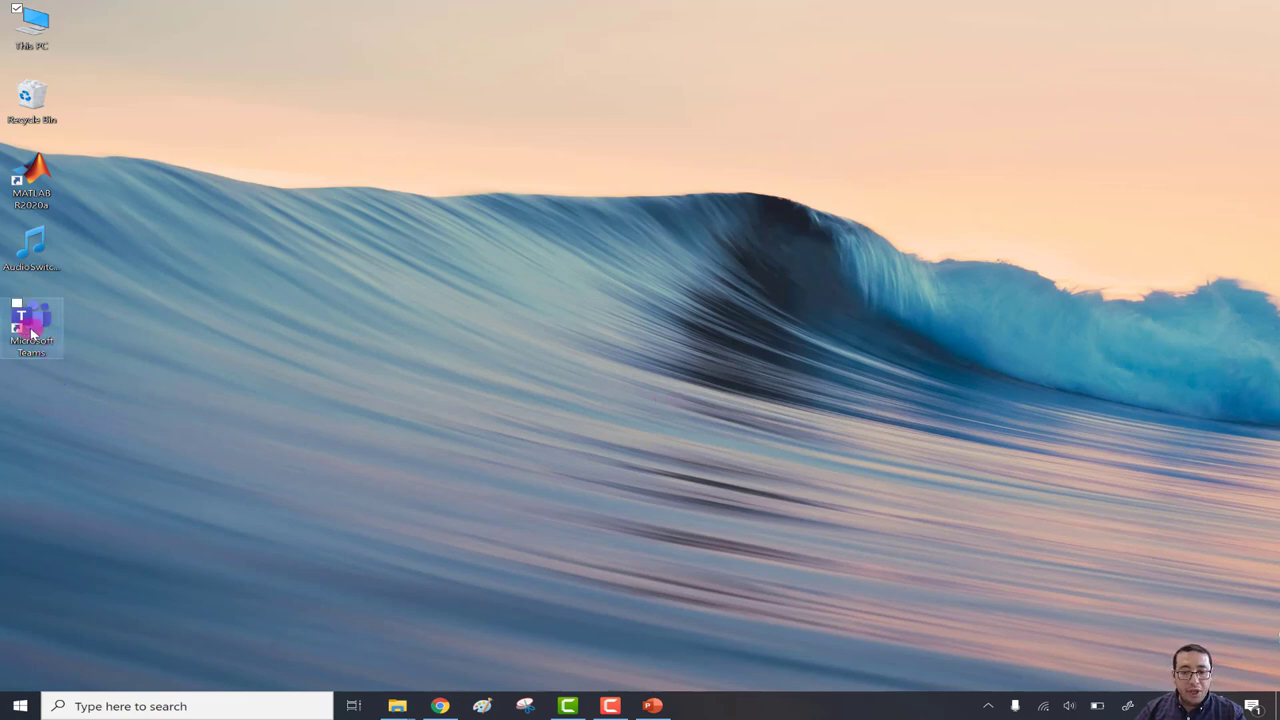
Launch Microsoft Teams from Windows search and open Assignment (1) from the Assignments chat.
left_click(119, 708)
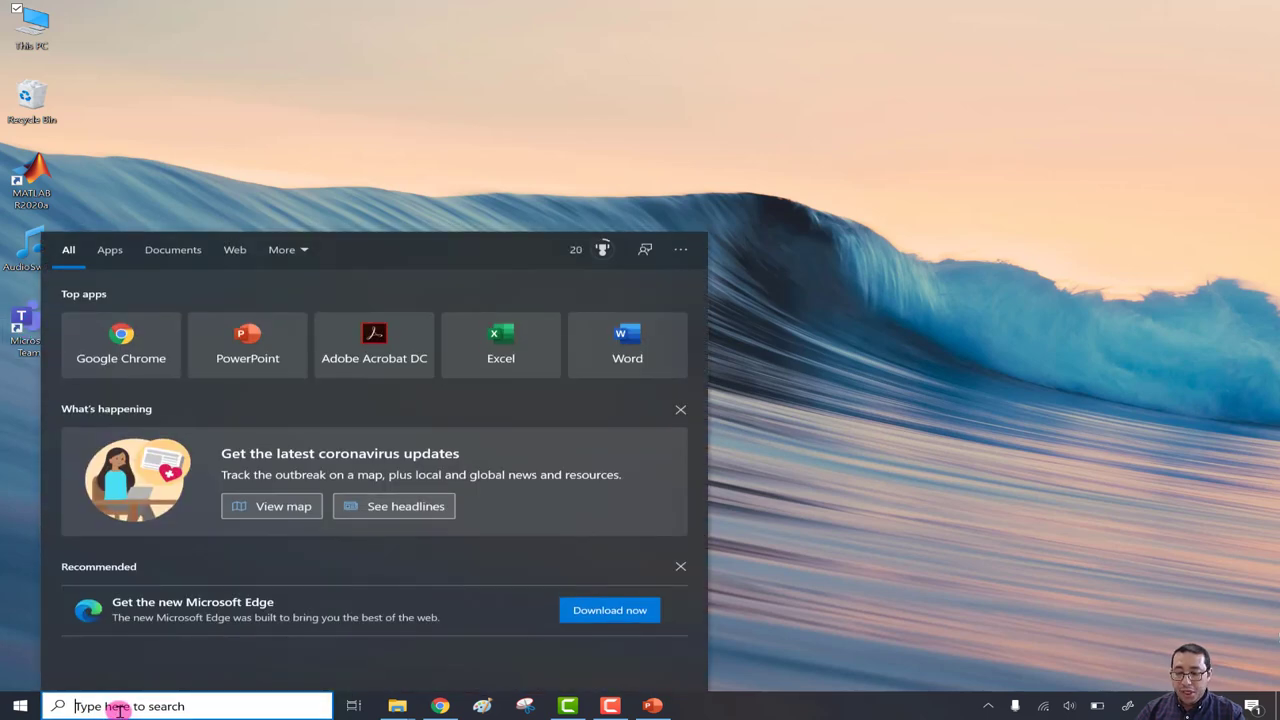
type("teams")
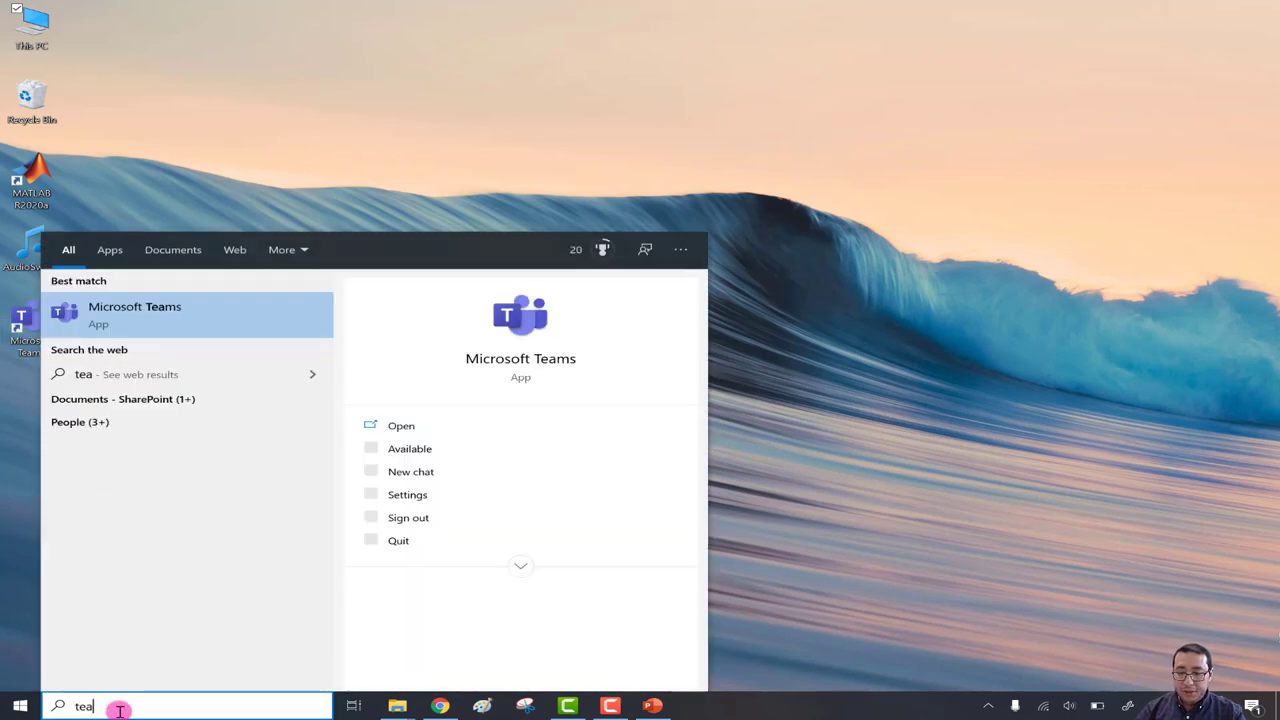
left_click(131, 312)
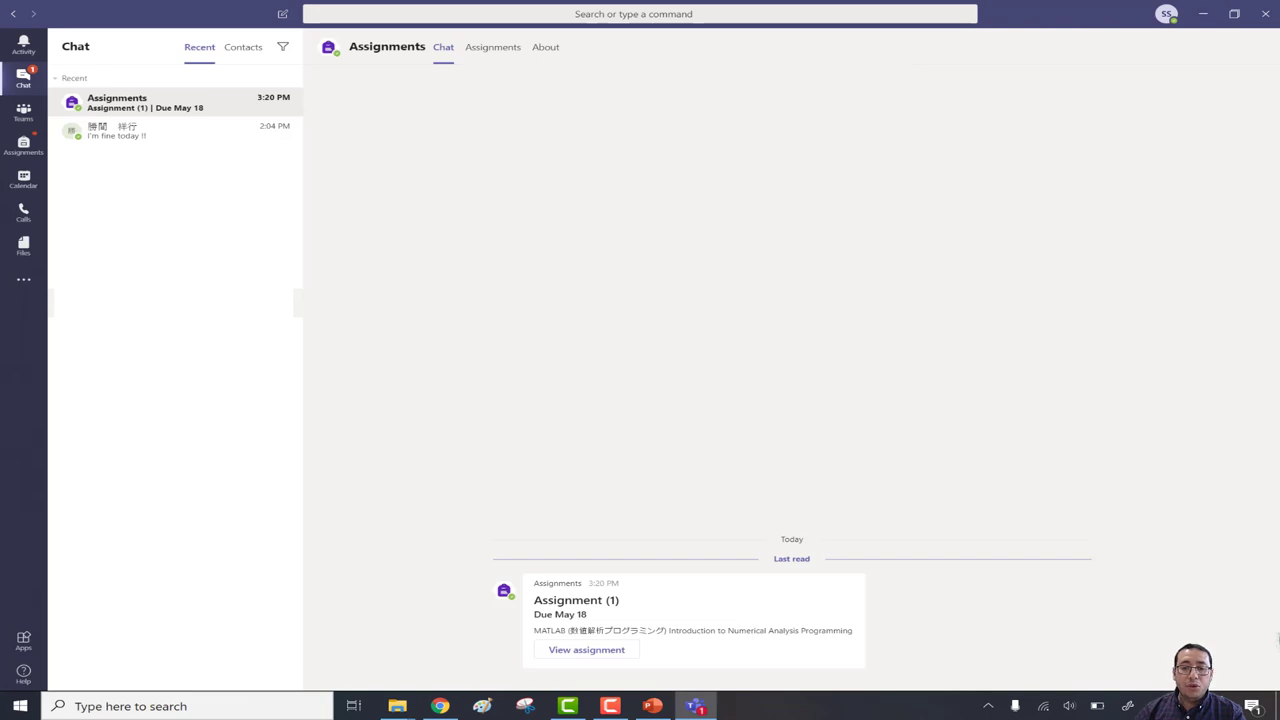
left_click(13, 87)
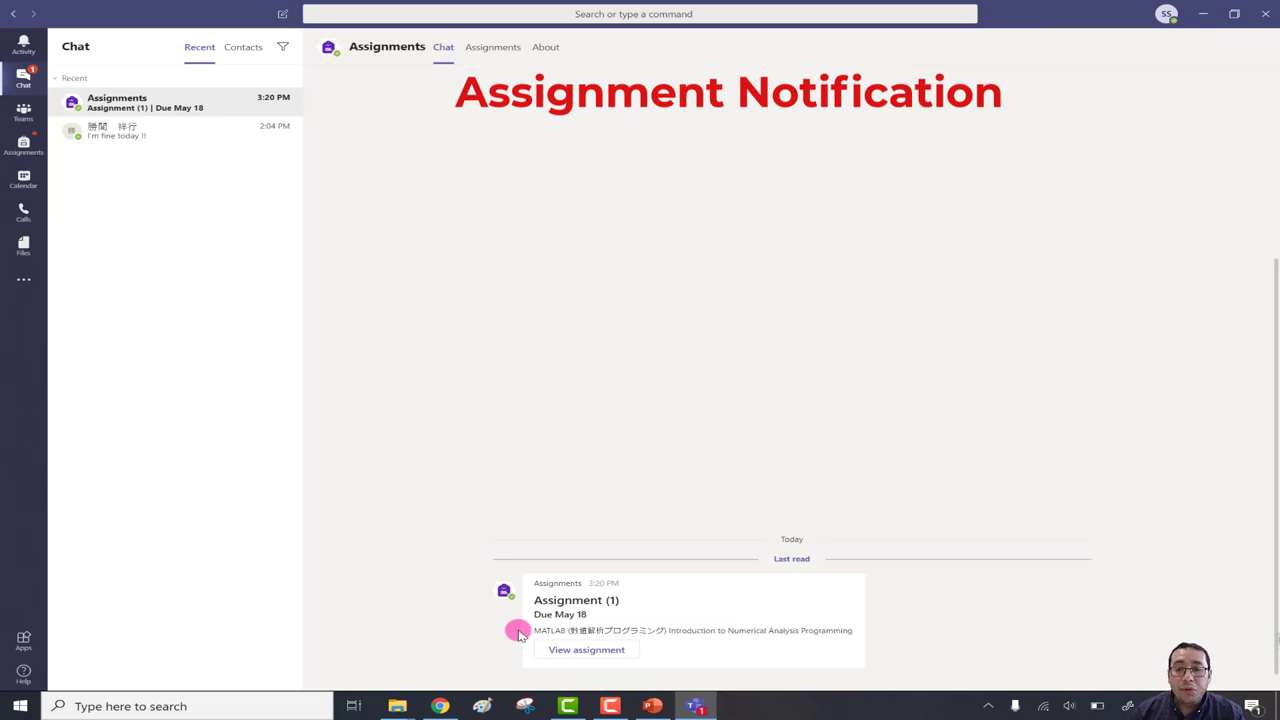
left_click(25, 82)
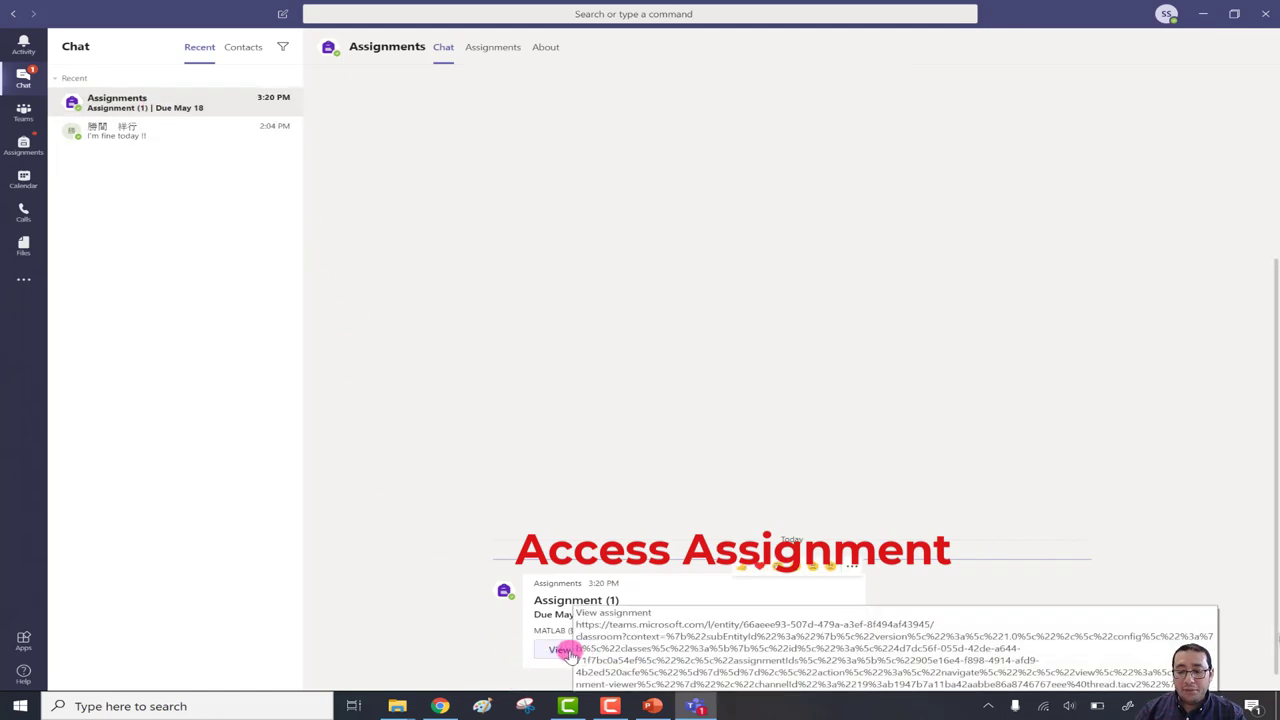
left_click(551, 652)
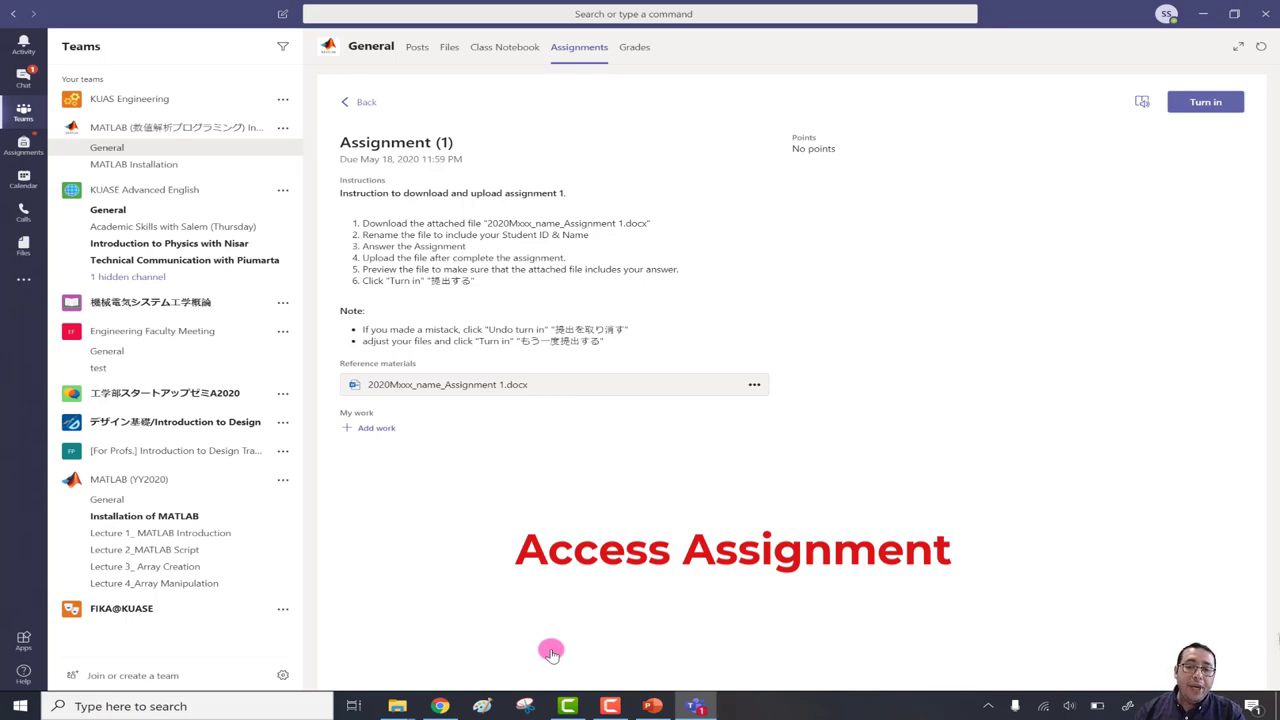
left_click(20, 80)
left_click(100, 100)
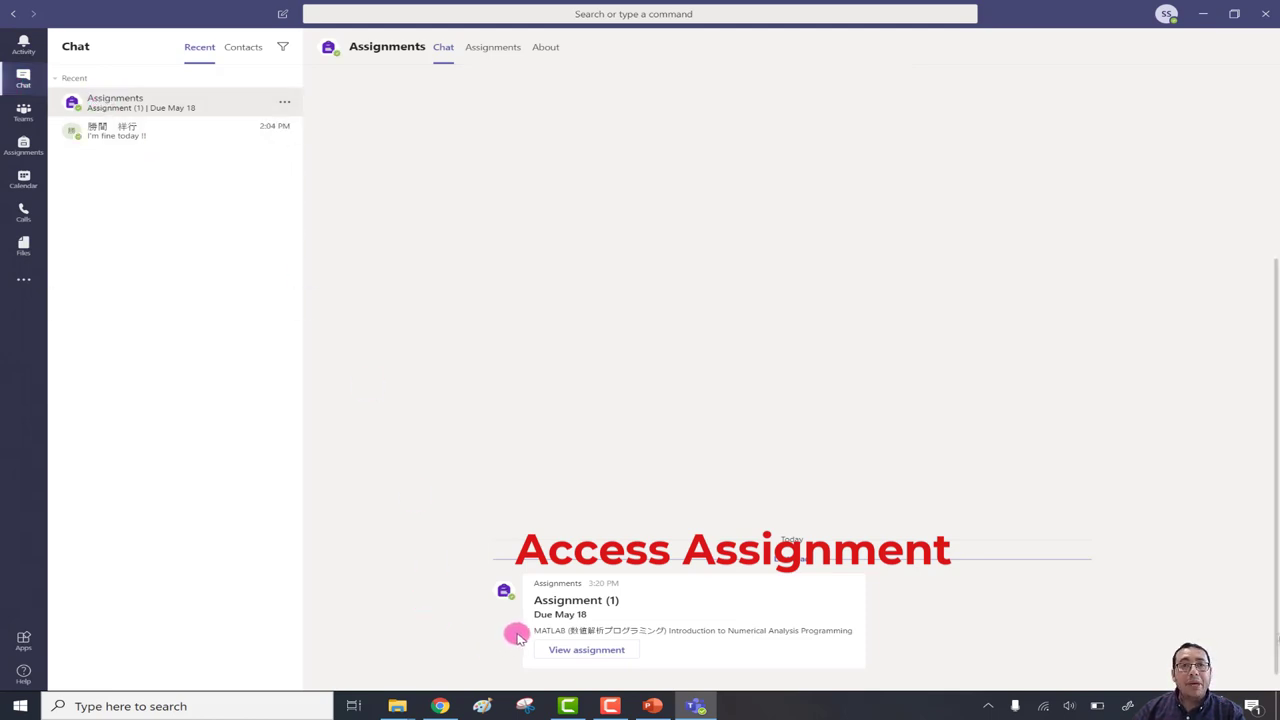
left_click(22, 112)
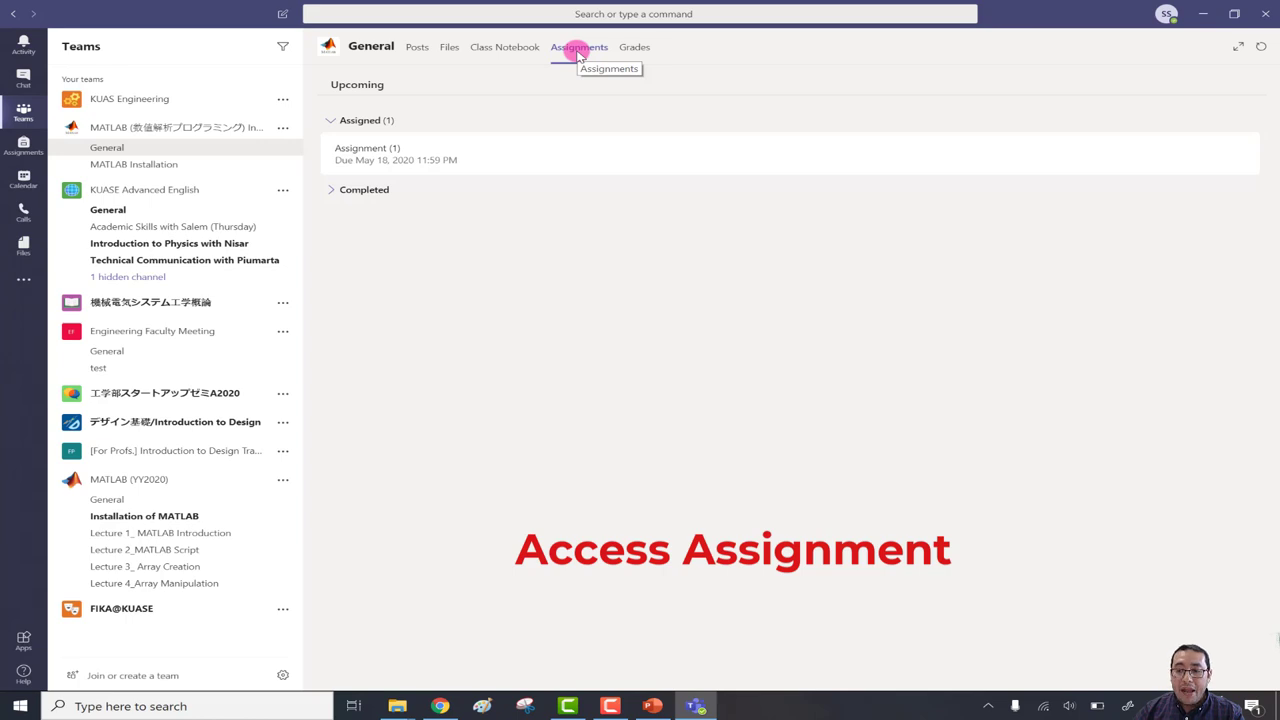
left_click(333, 193)
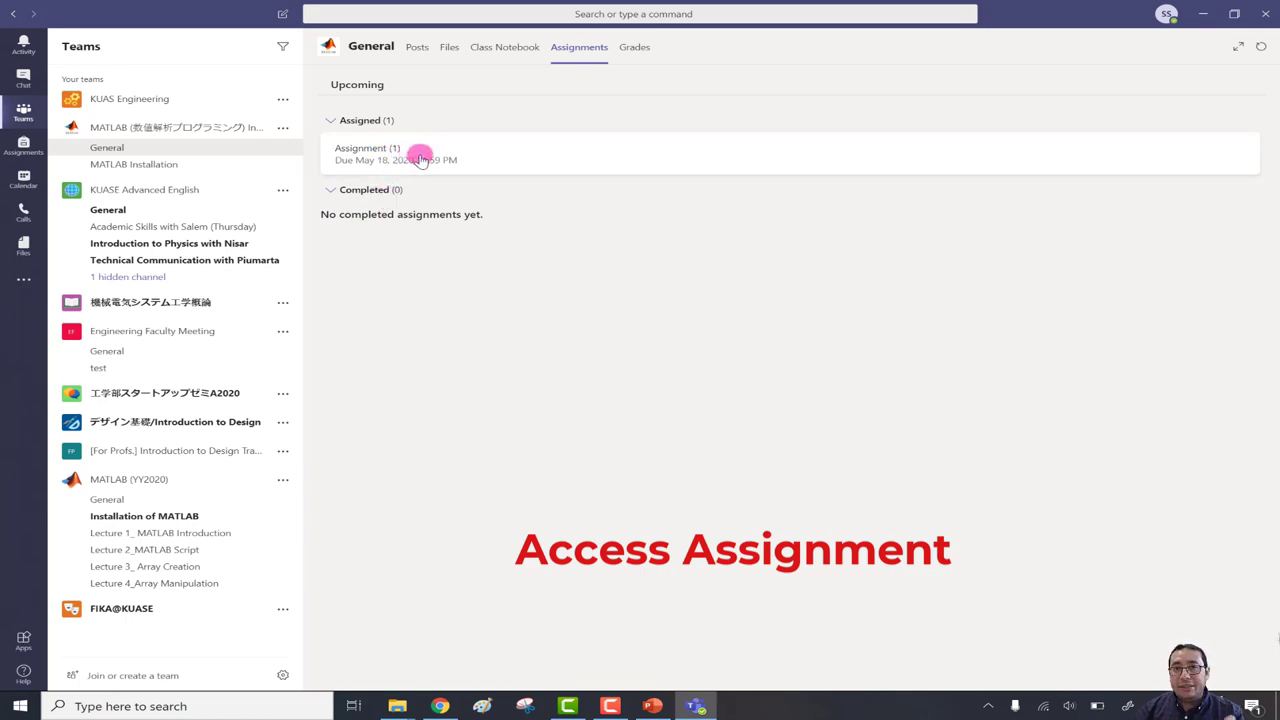
left_click(421, 160)
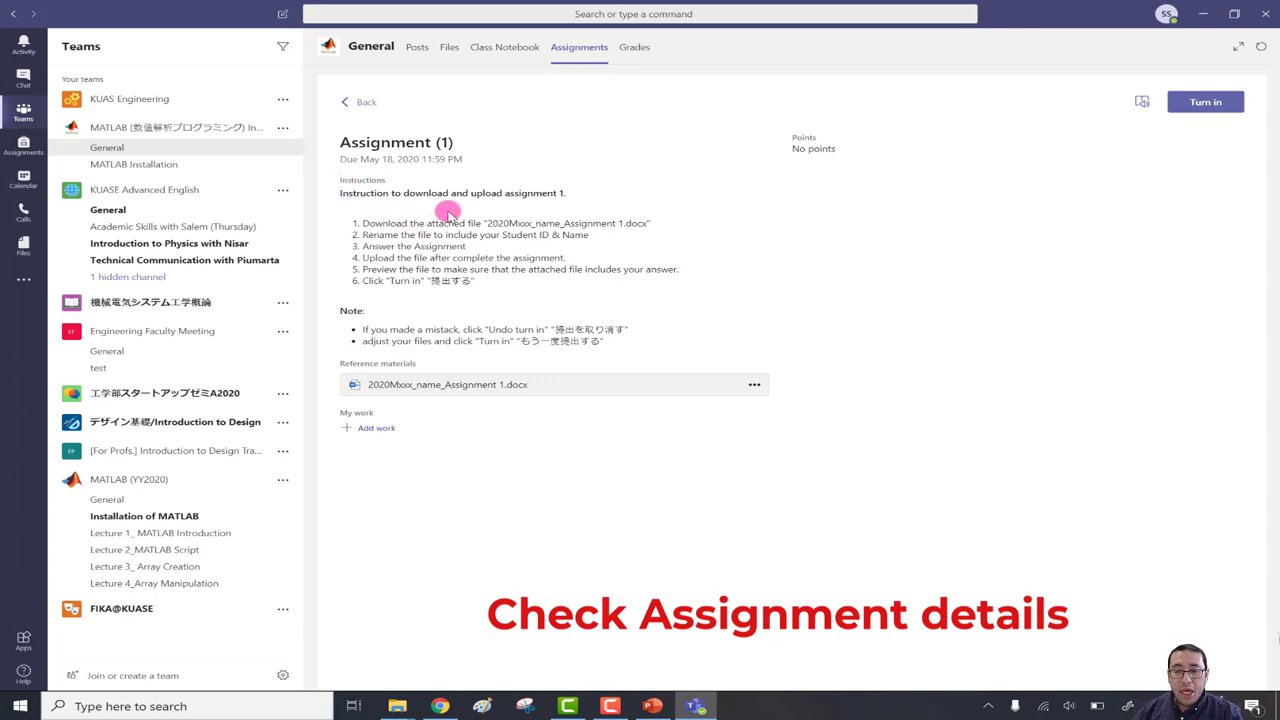
left_click_drag(486, 222, 652, 226)
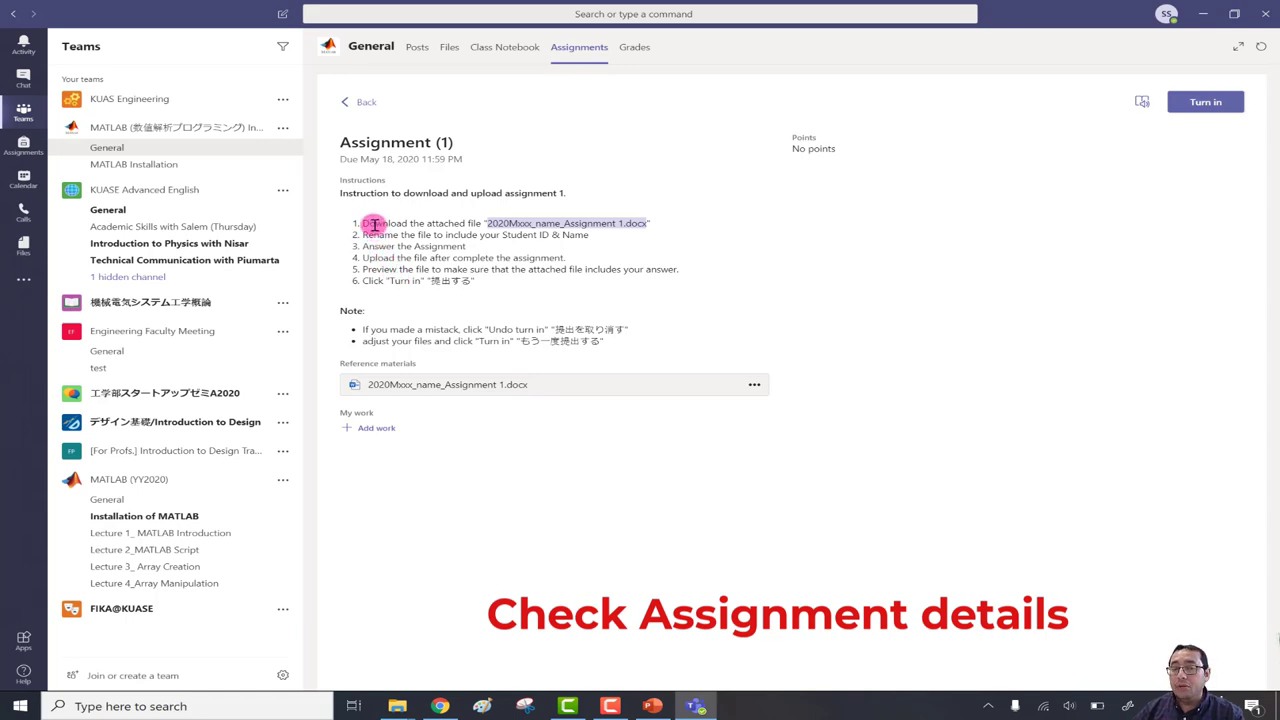
left_click_drag(373, 234, 557, 232)
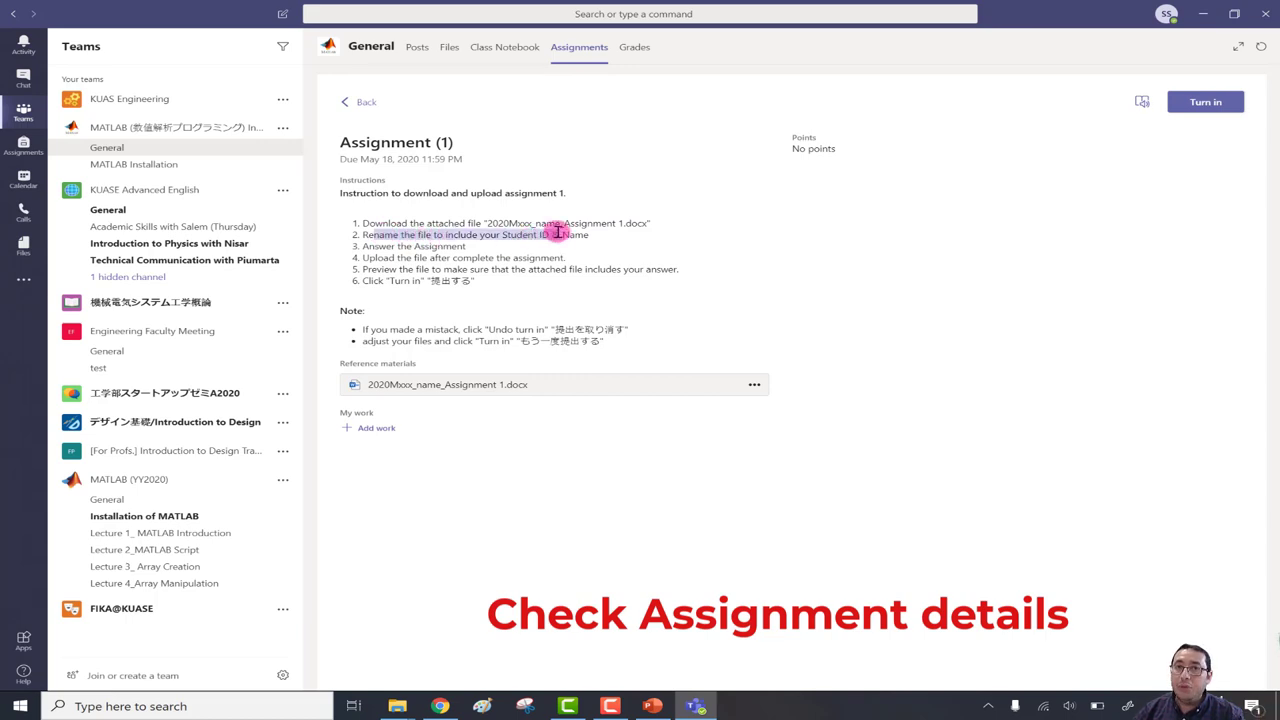
left_click_drag(376, 247, 465, 247)
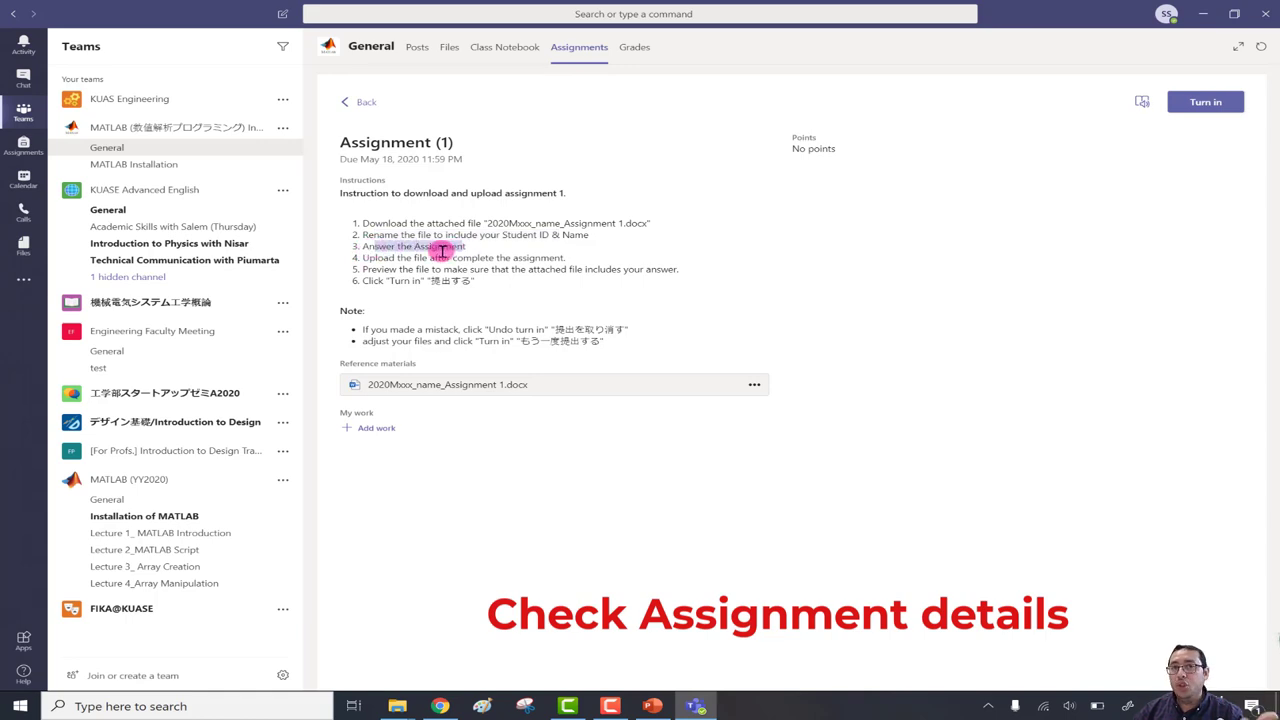
left_click_drag(375, 258, 525, 257)
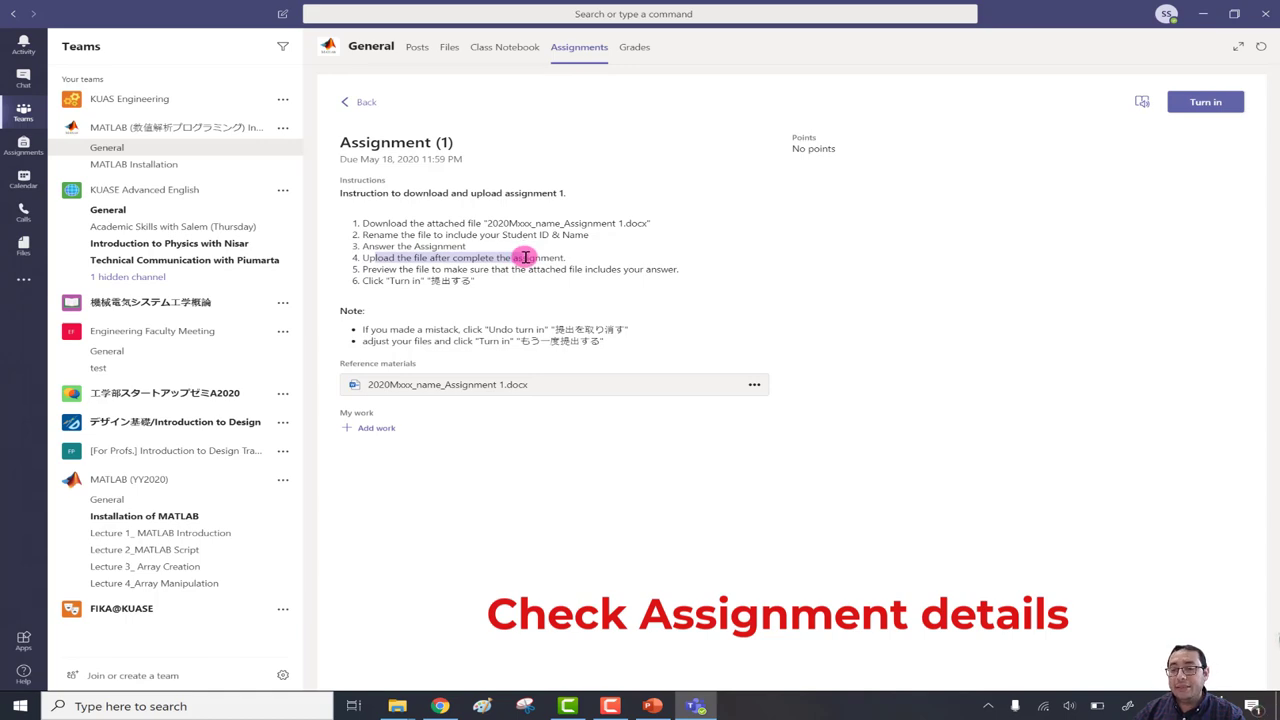
left_click_drag(384, 270, 626, 268)
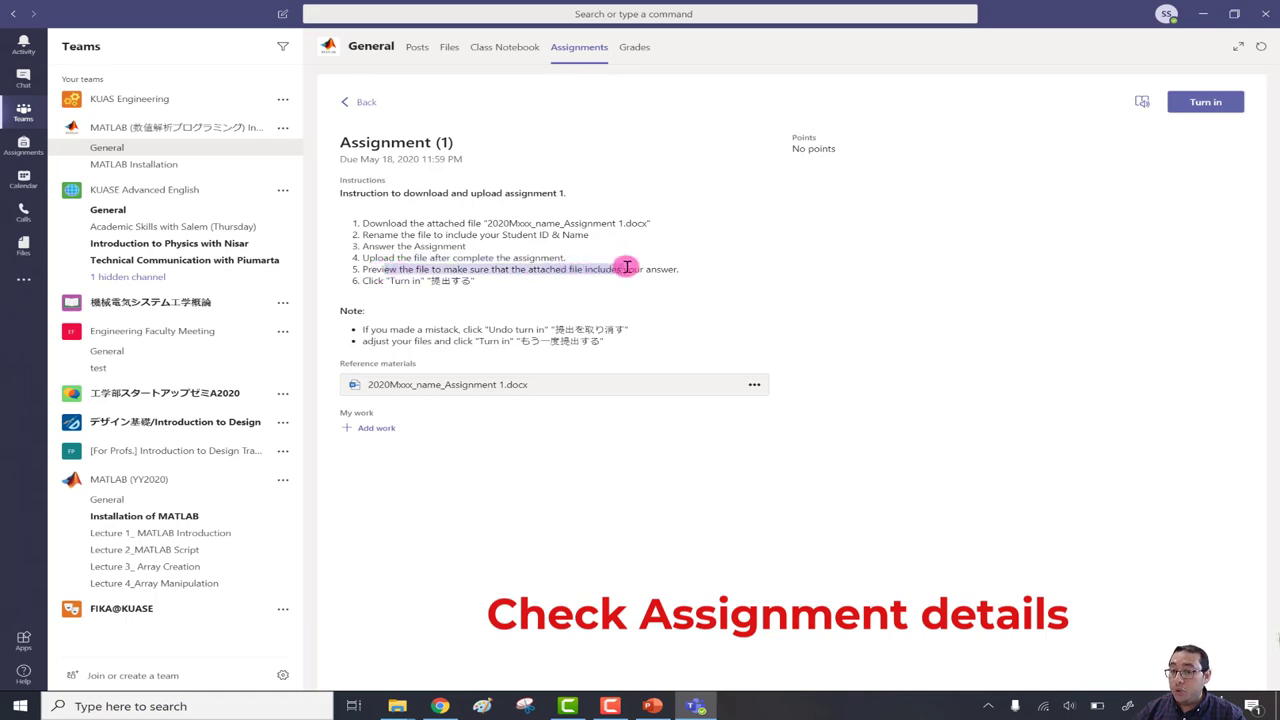
left_click(372, 280)
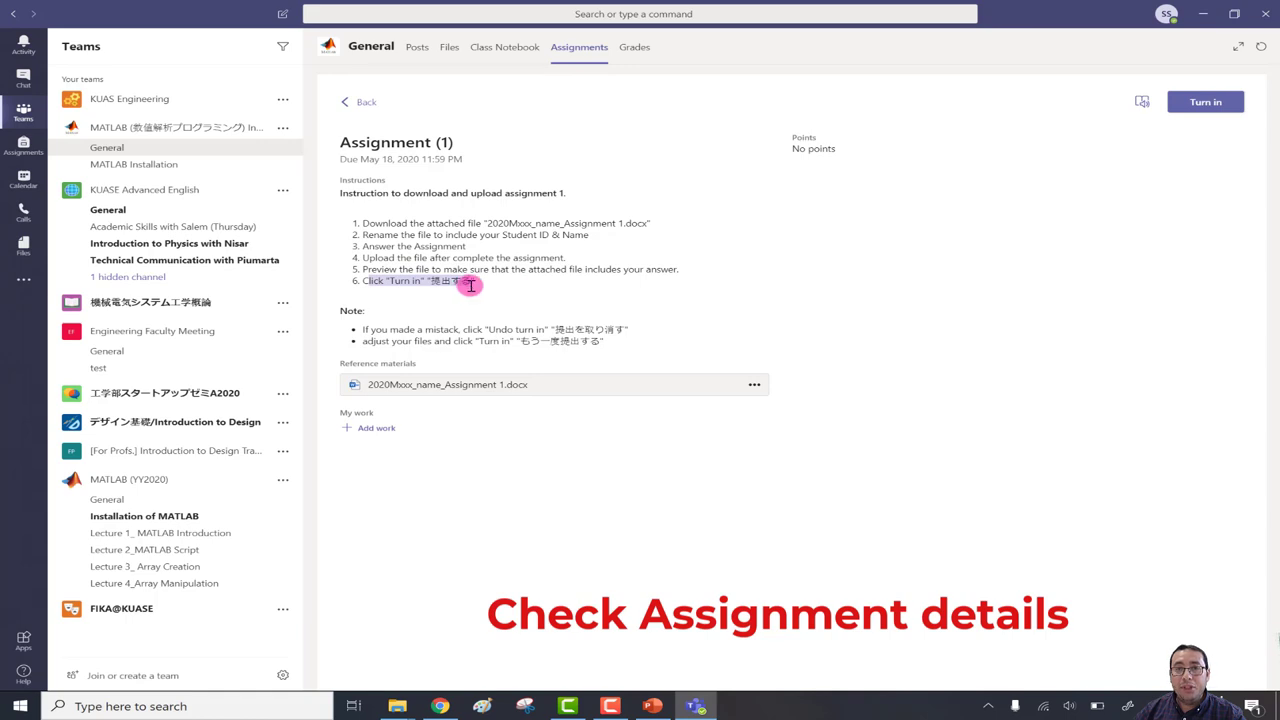
left_click(350, 310)
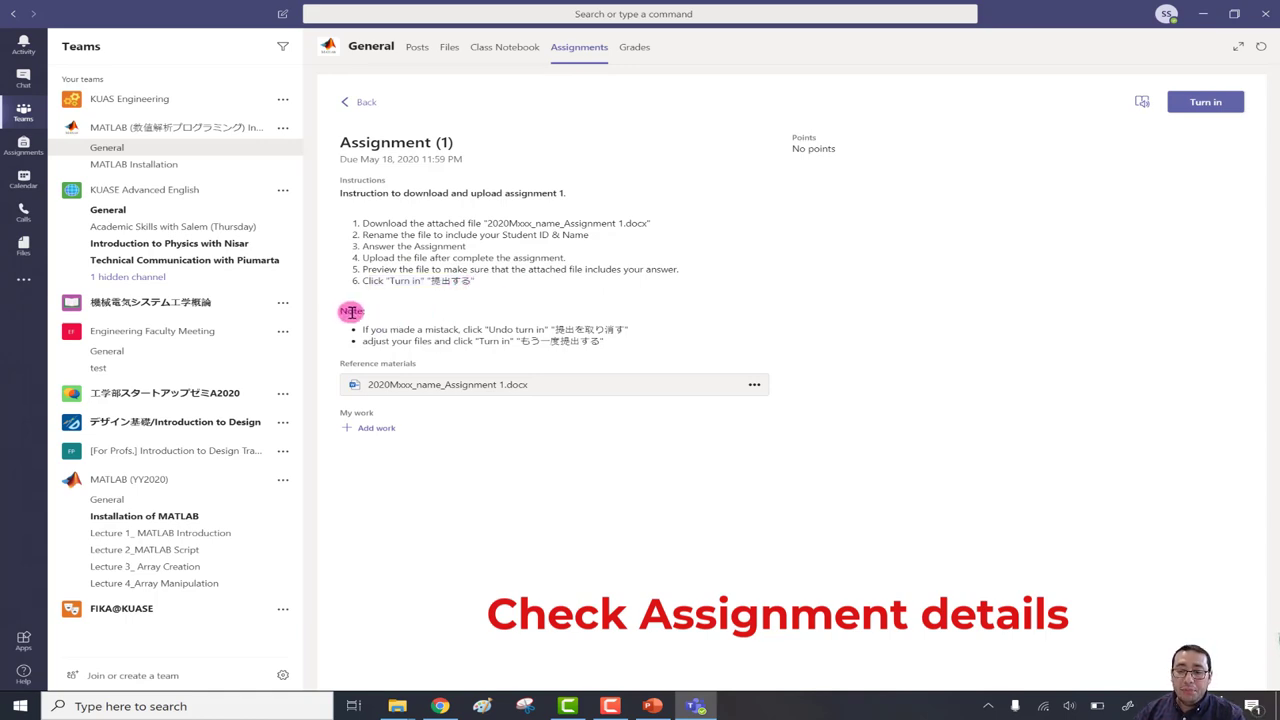
left_click_drag(372, 328, 348, 322)
left_click(348, 322)
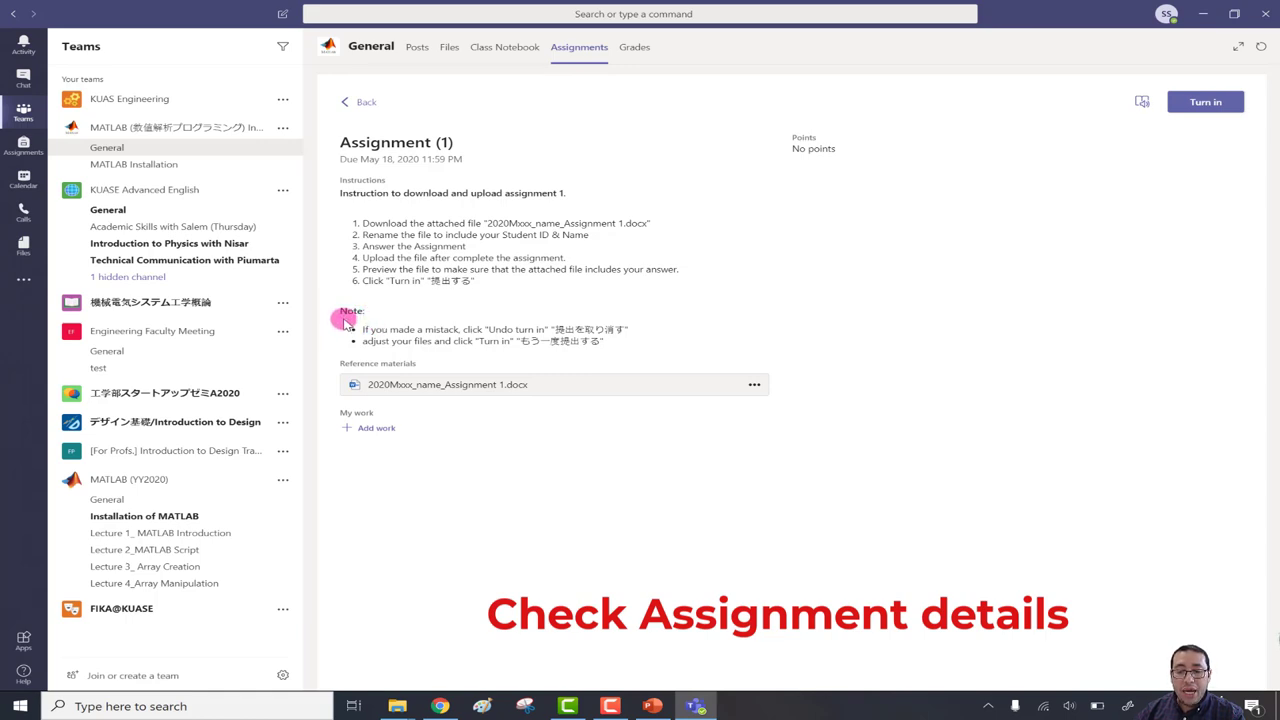
left_click_drag(345, 311, 633, 346)
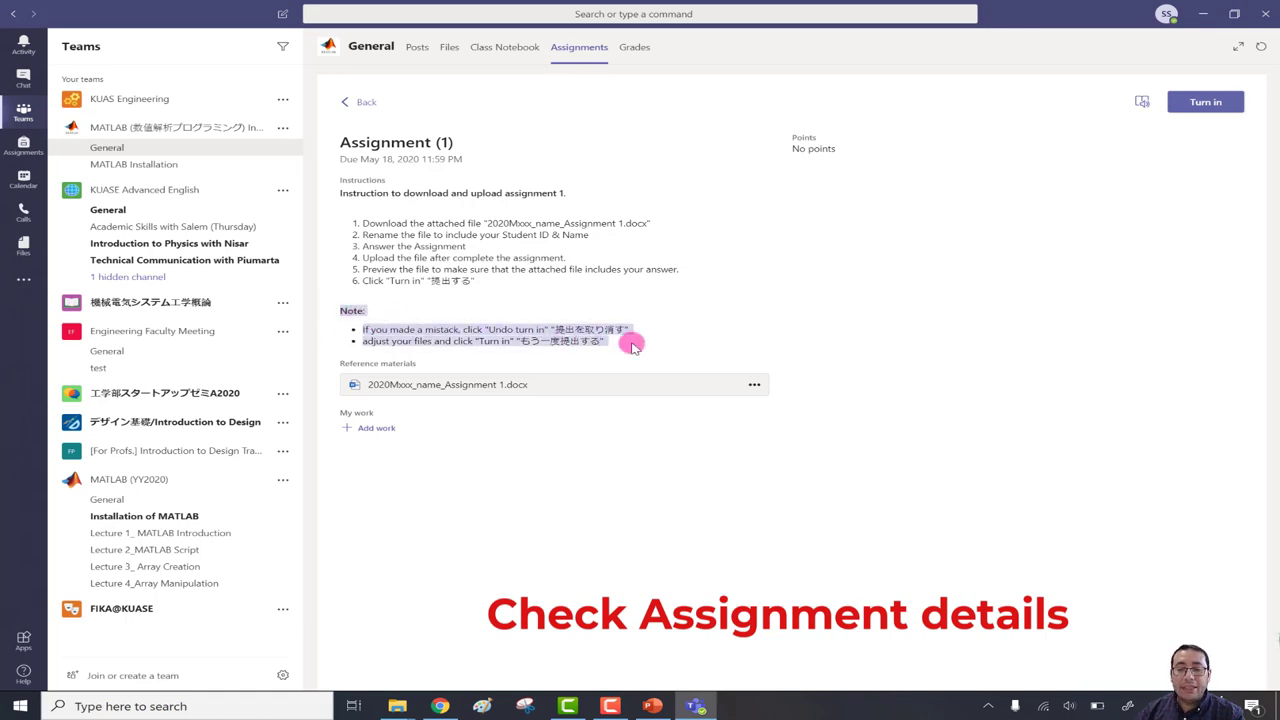
left_click(685, 322)
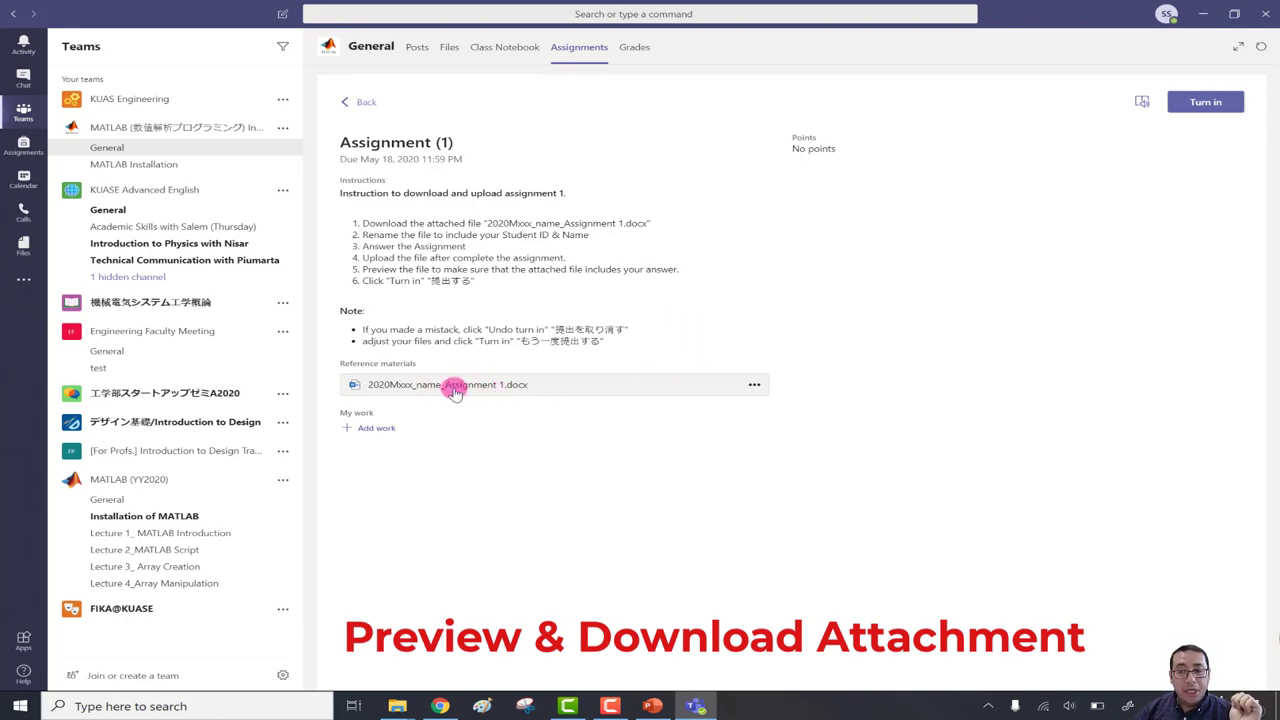
left_click(453, 390)
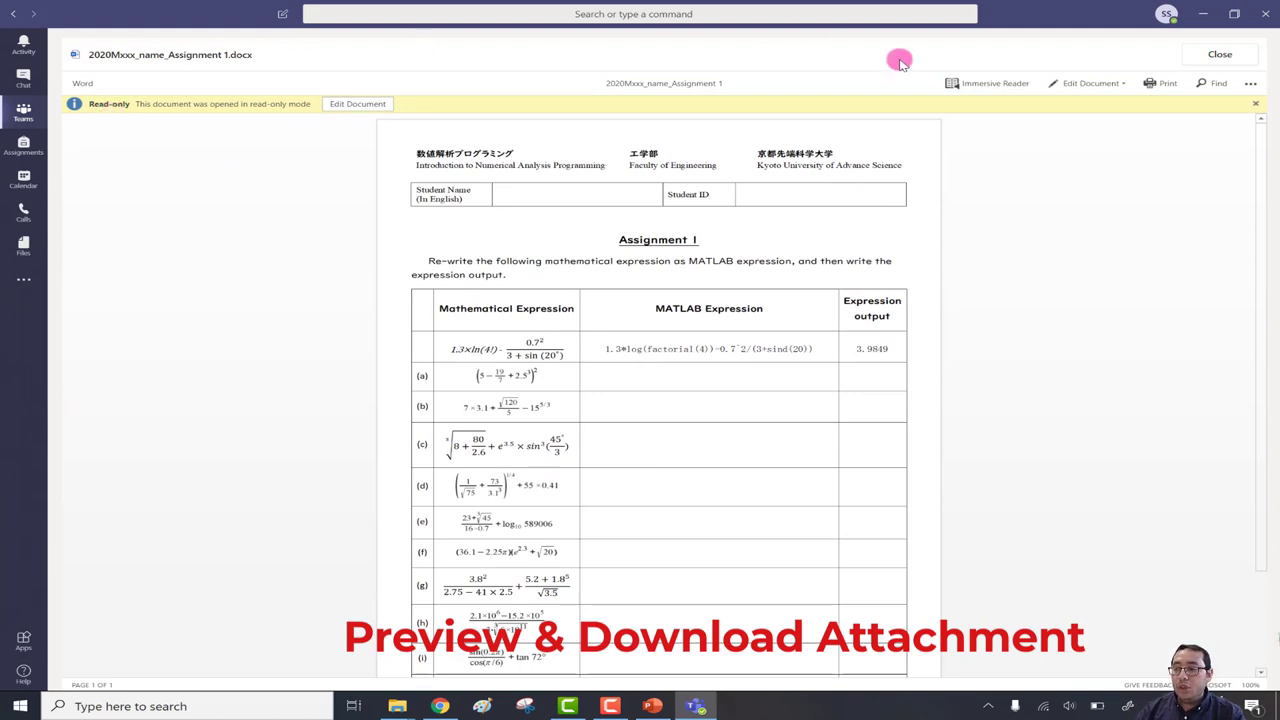
left_click(1250, 88)
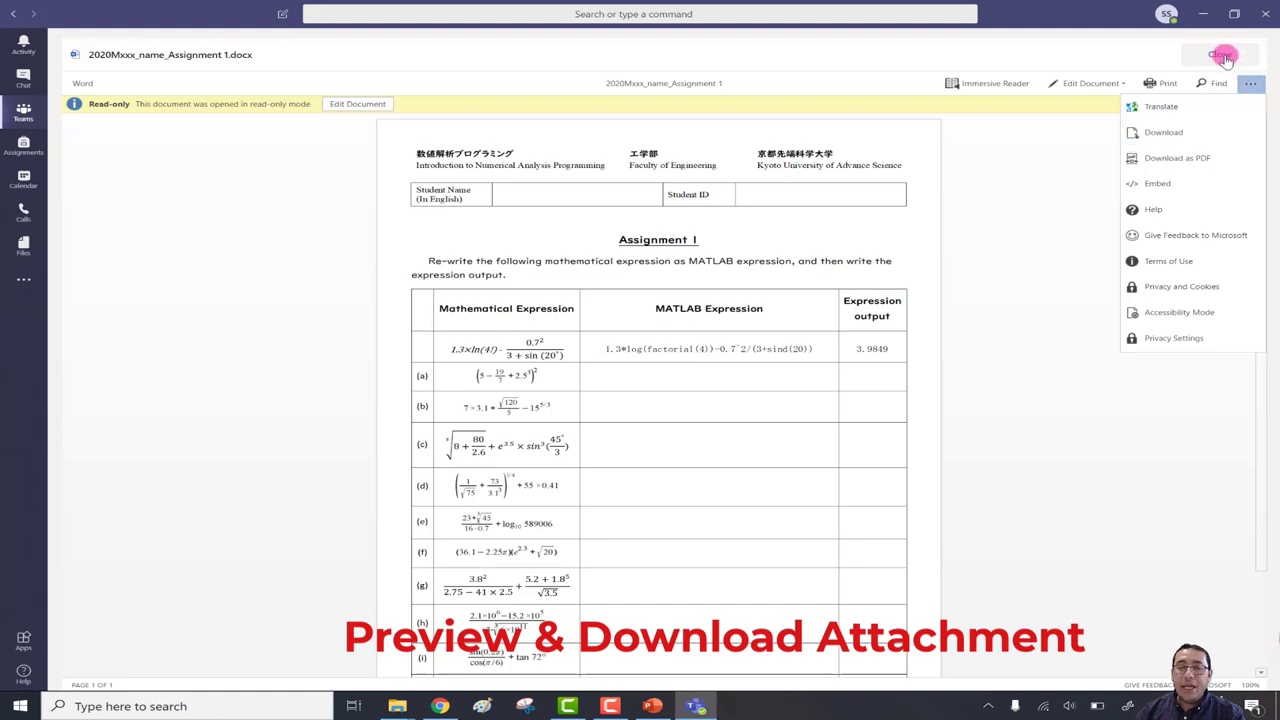
left_click(1222, 56)
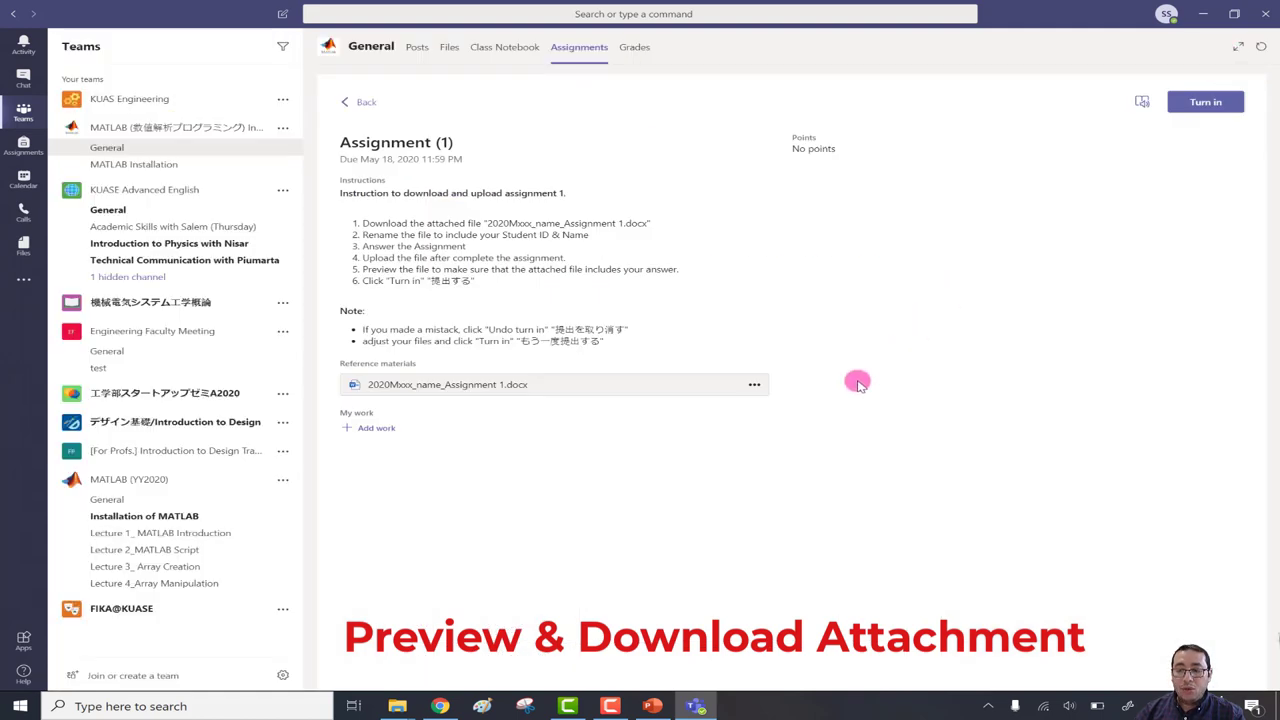
Download 2020Mxxx_name_Assignment 1.docx from the assignment and minimise Teams.
left_click(753, 388)
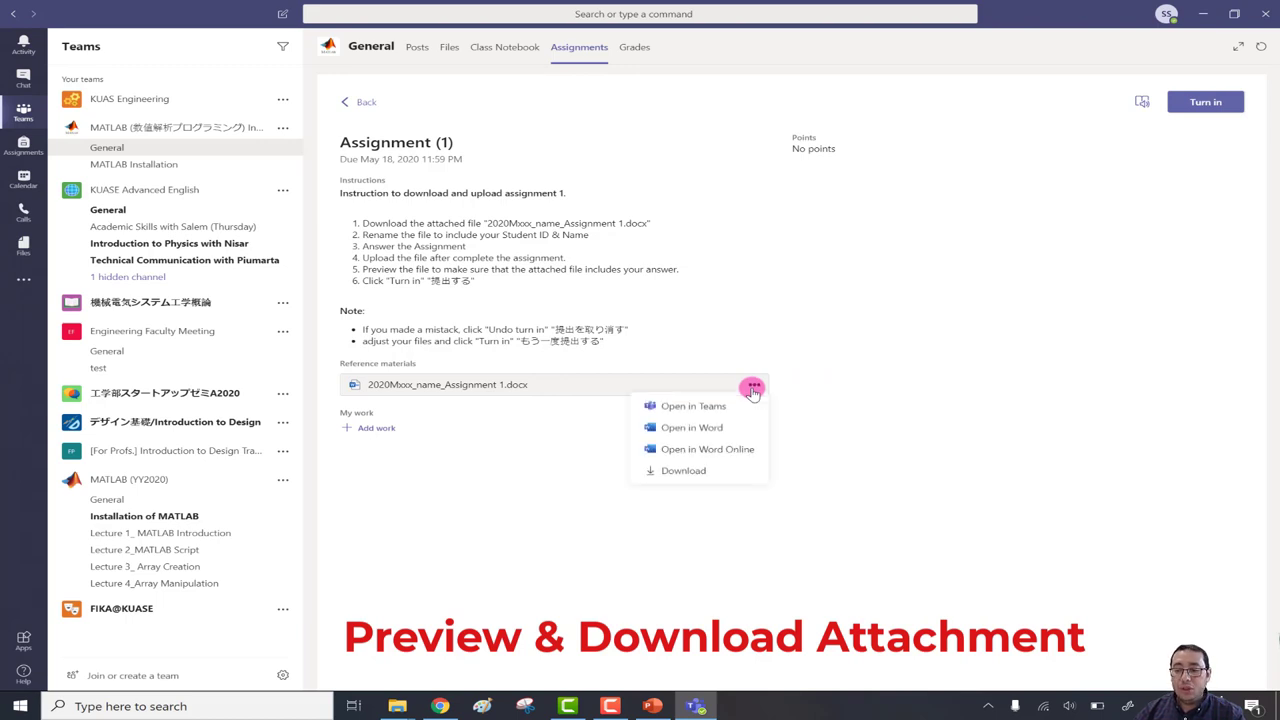
left_click(685, 474)
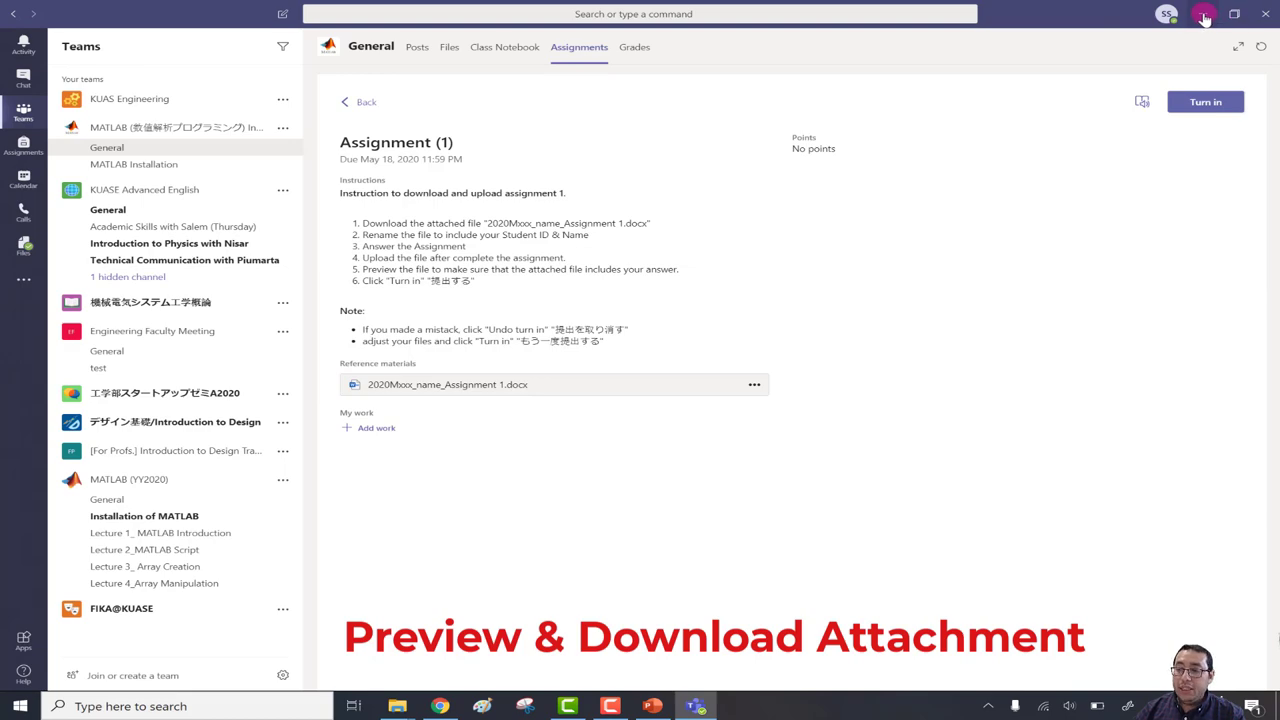
left_click(1205, 15)
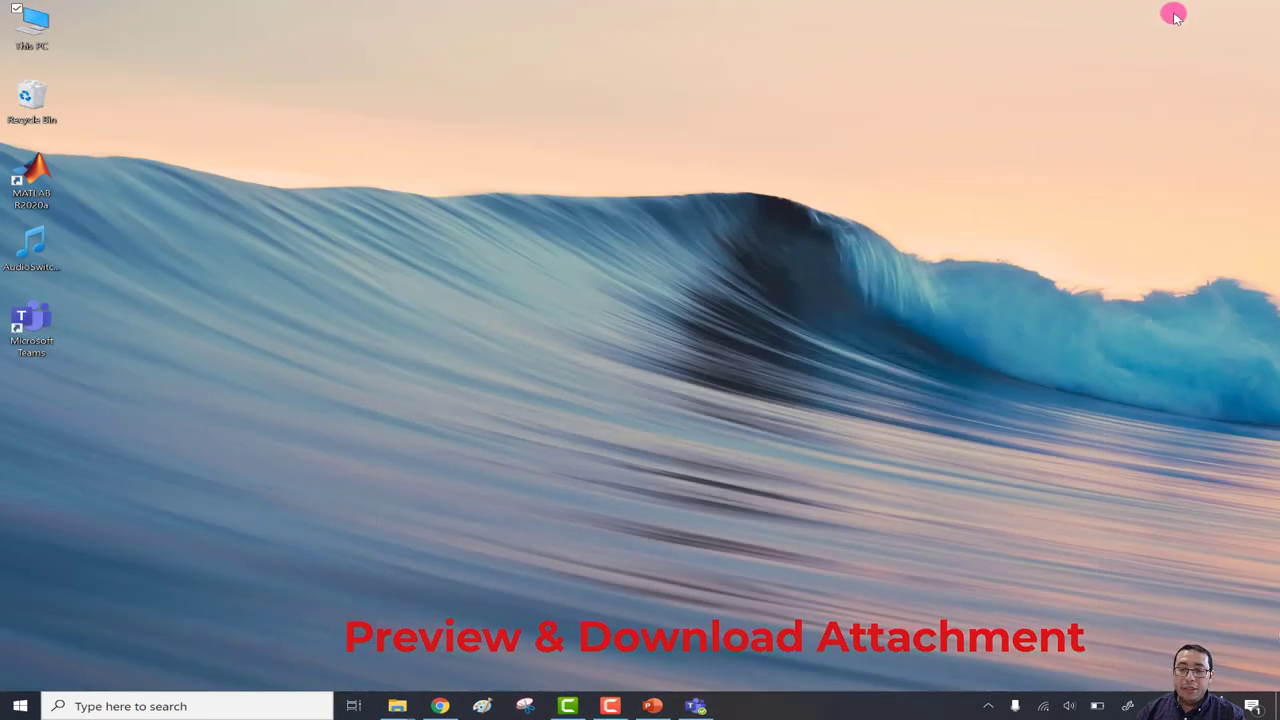
Open the Downloads folder in File Explorer and select the downloaded assignment document.
double_click(34, 33)
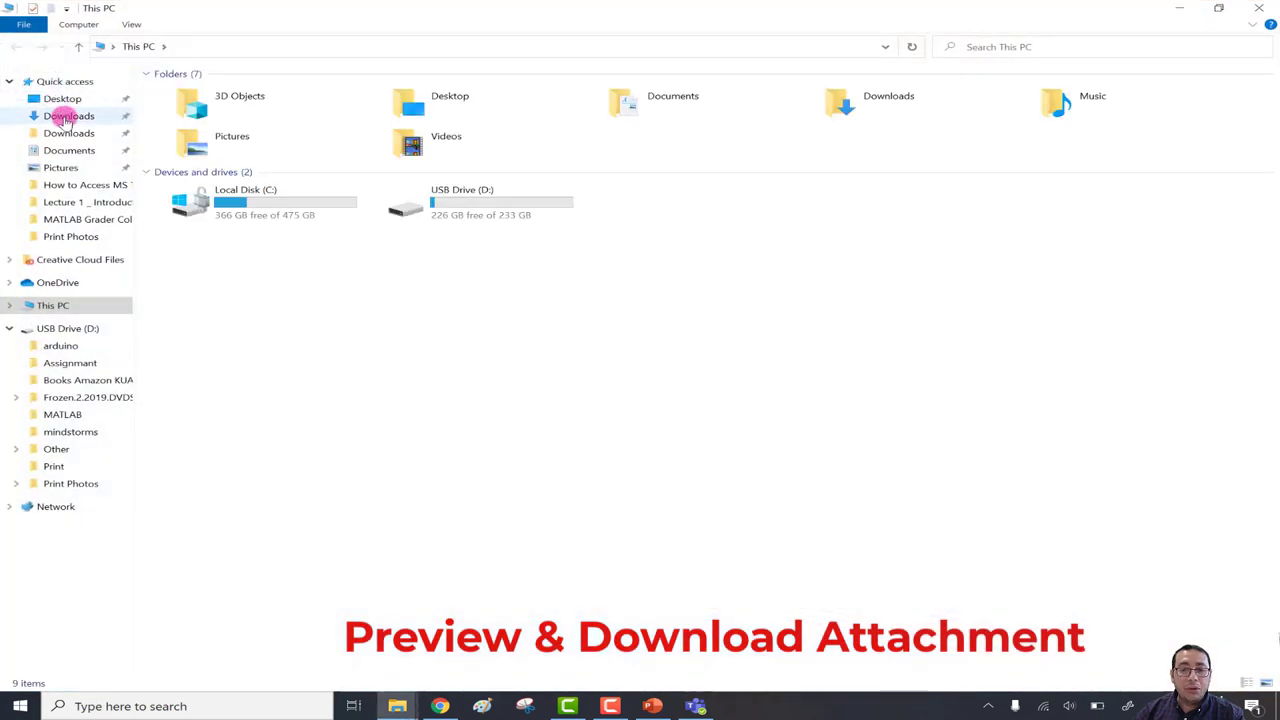
left_click(66, 118)
left_click(280, 112)
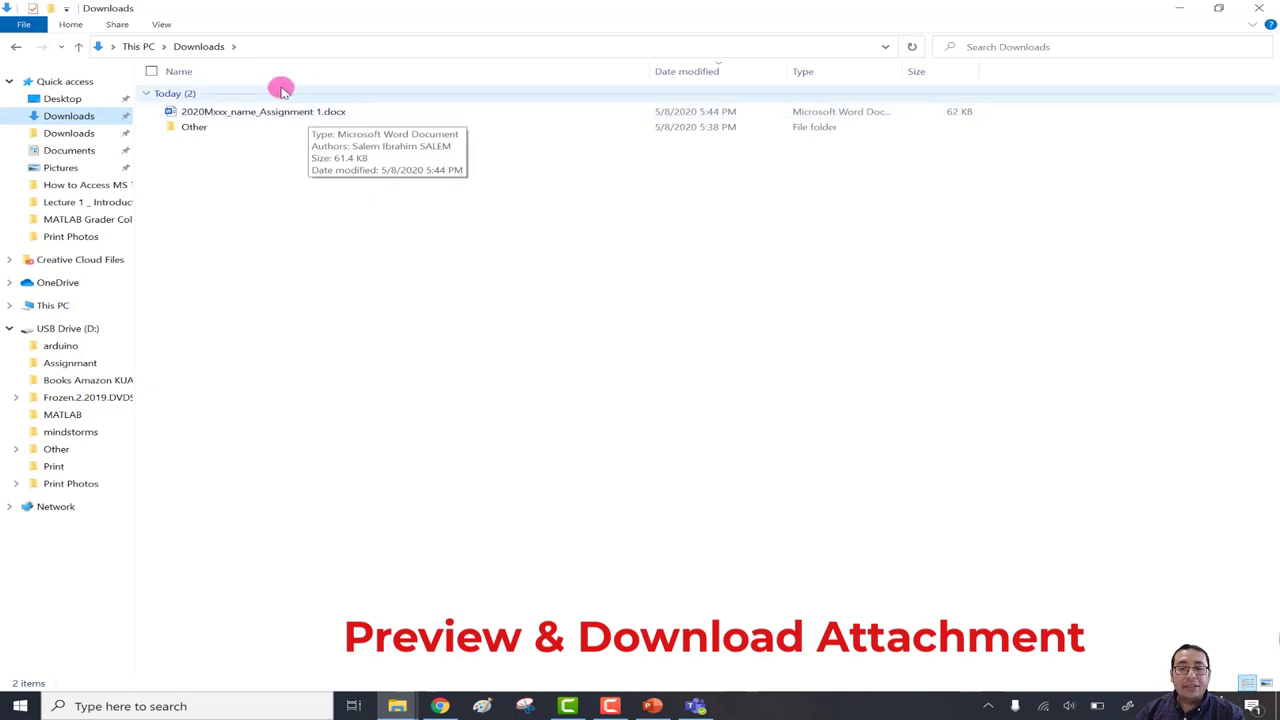
left_click(265, 47)
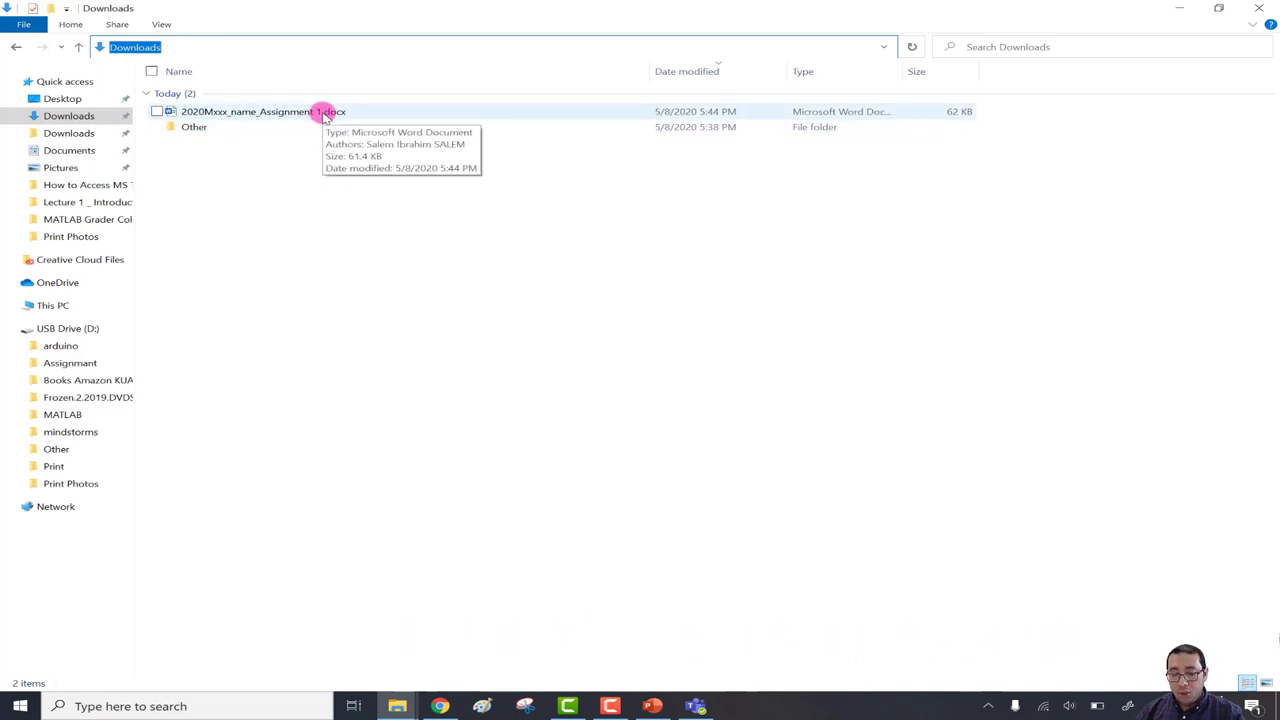
Snap Explorer to the left half beside Teams and highlight the download instruction.
key("super+Left")
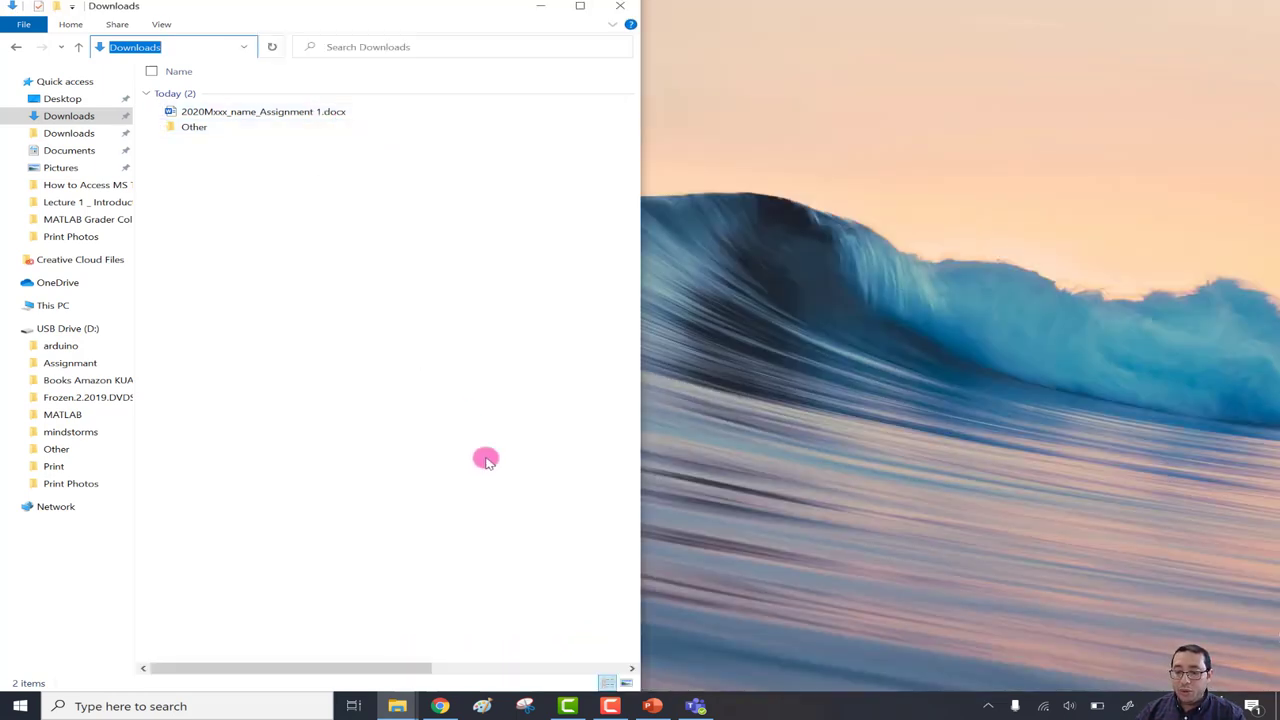
left_click(705, 704)
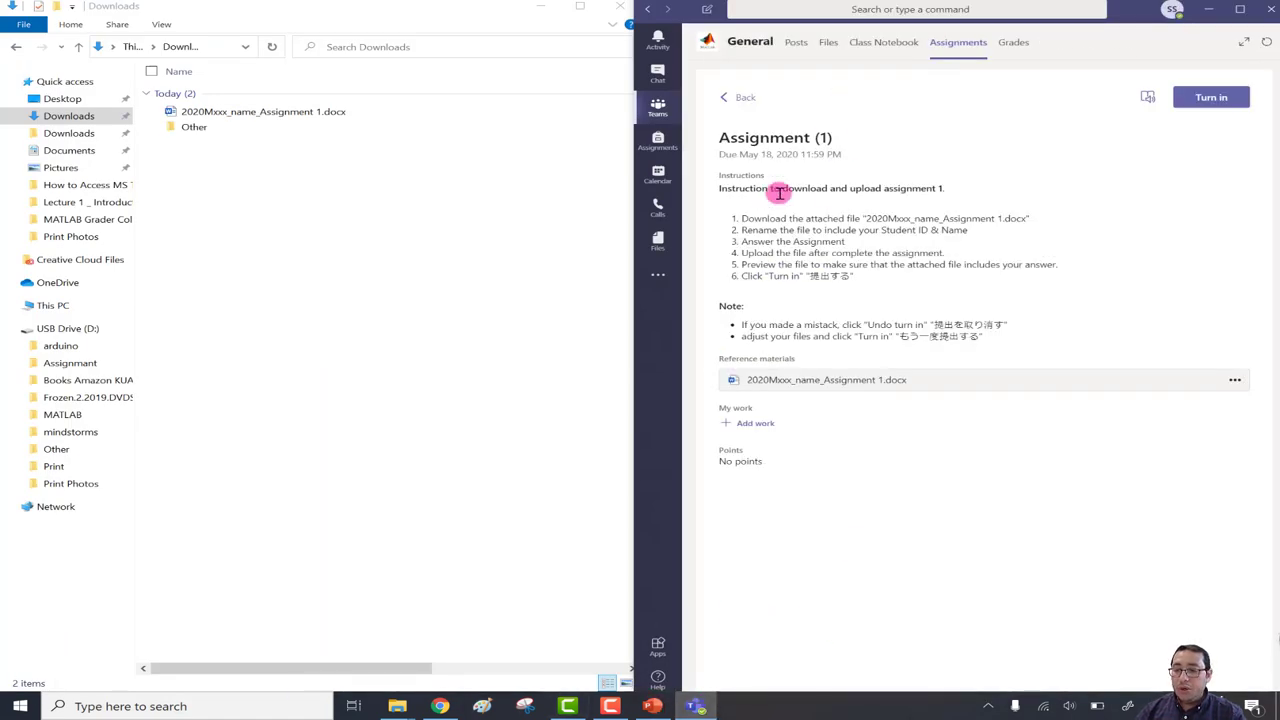
left_click_drag(751, 218, 1031, 218)
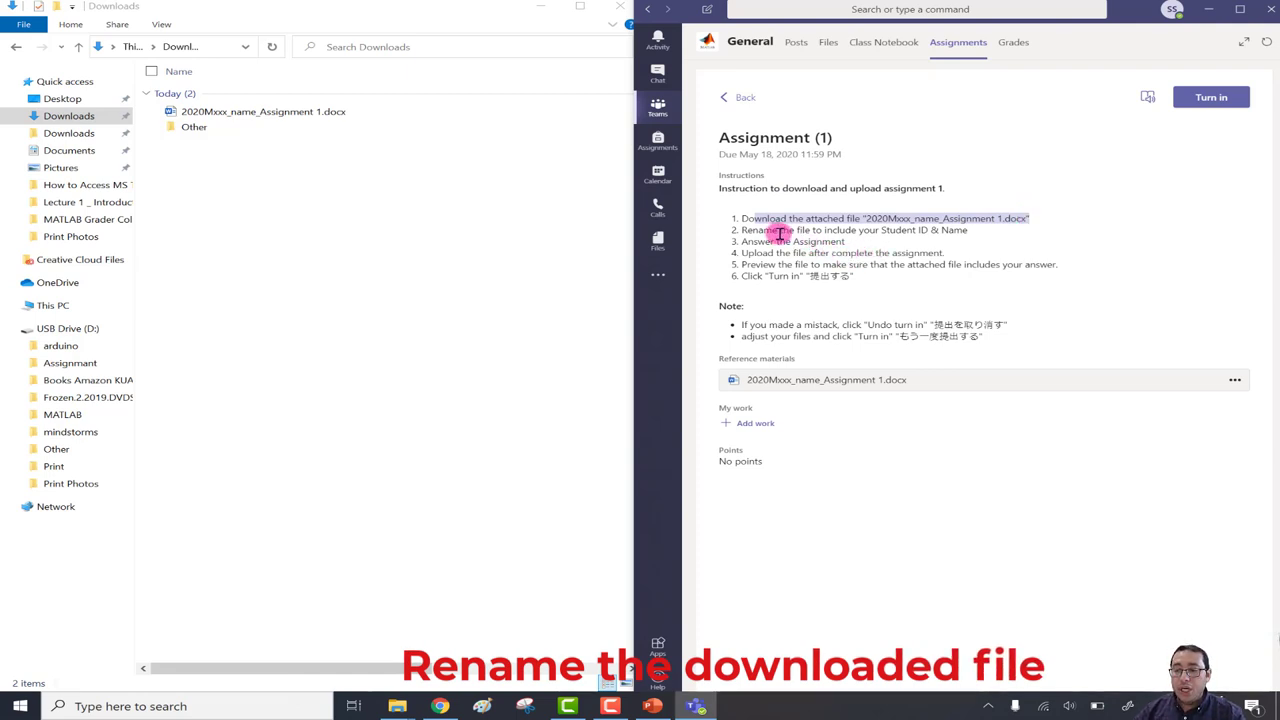
Highlight the Student ID & Name requirement in Teams and select the downloaded file.
left_click(900, 231)
left_click_drag(881, 230, 968, 231)
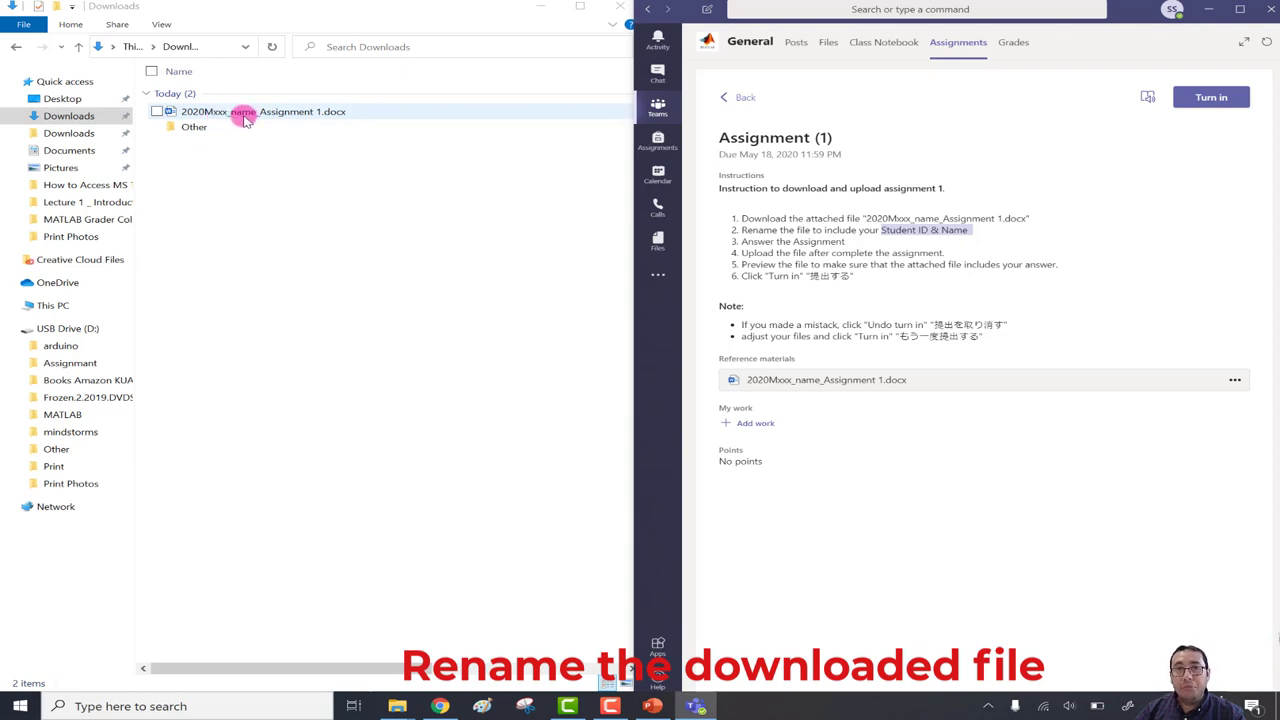
left_click(245, 112)
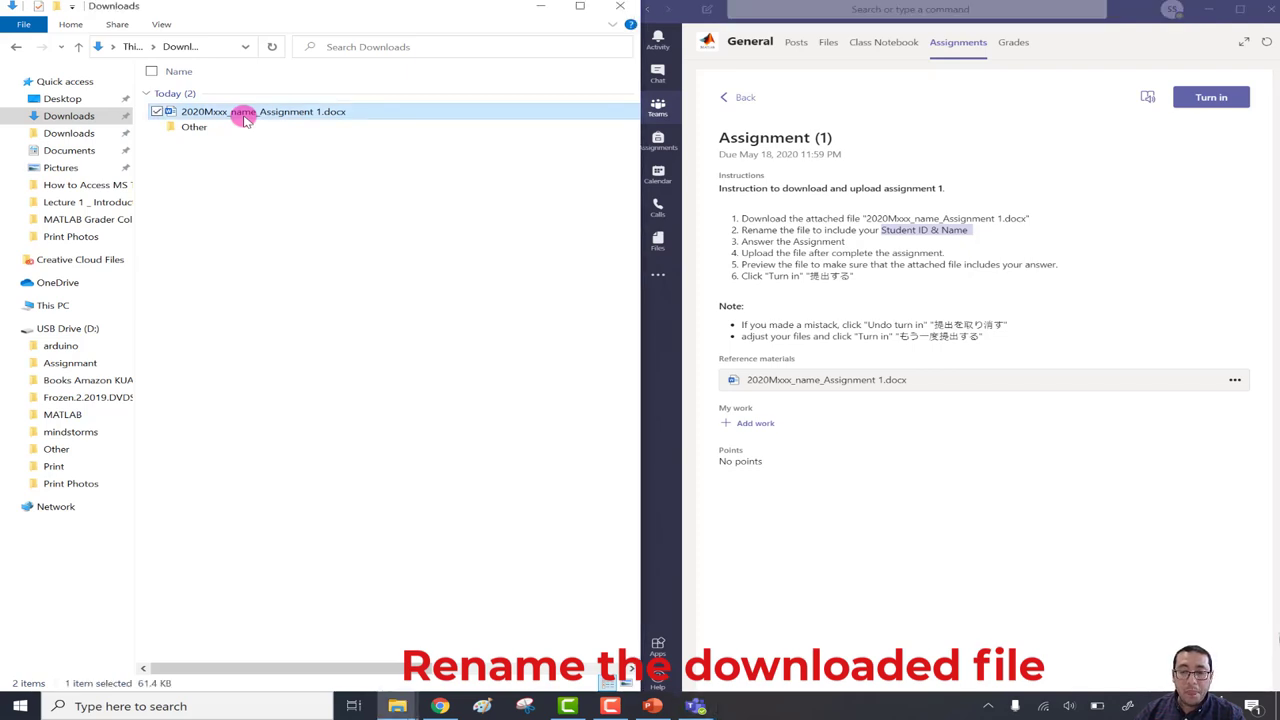
left_click(245, 112)
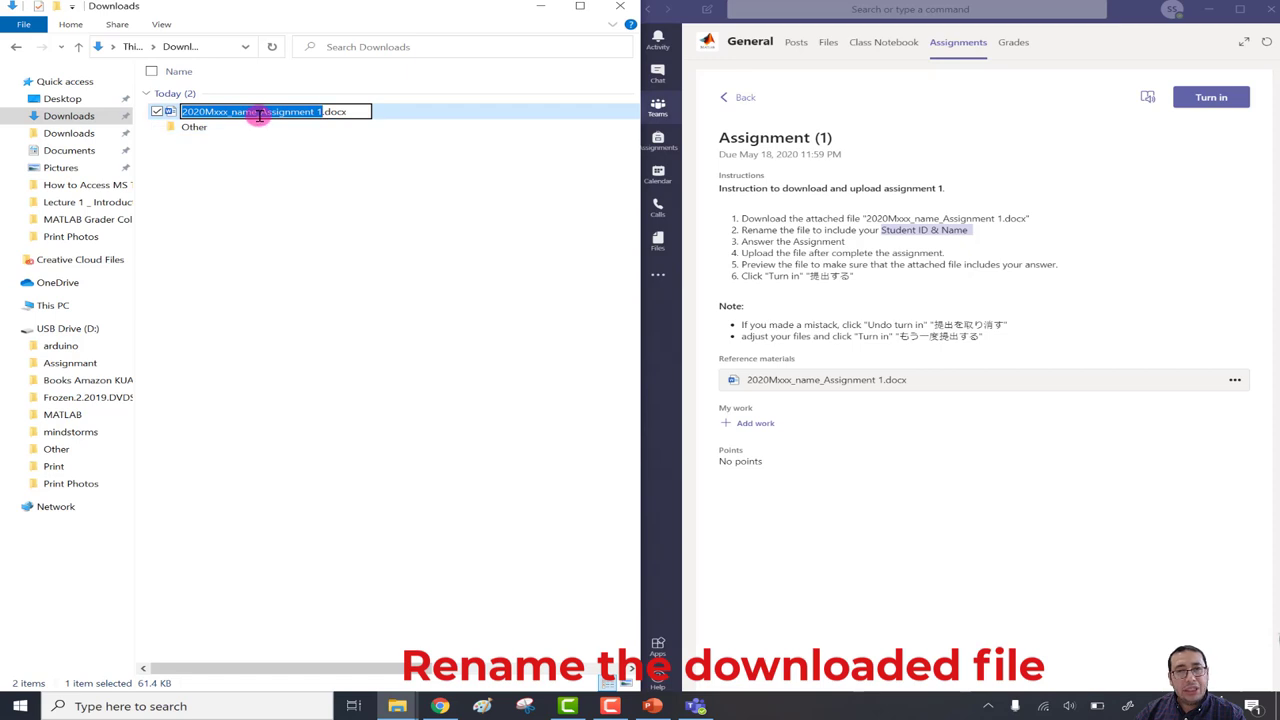
left_click(310, 148)
left_click(262, 112)
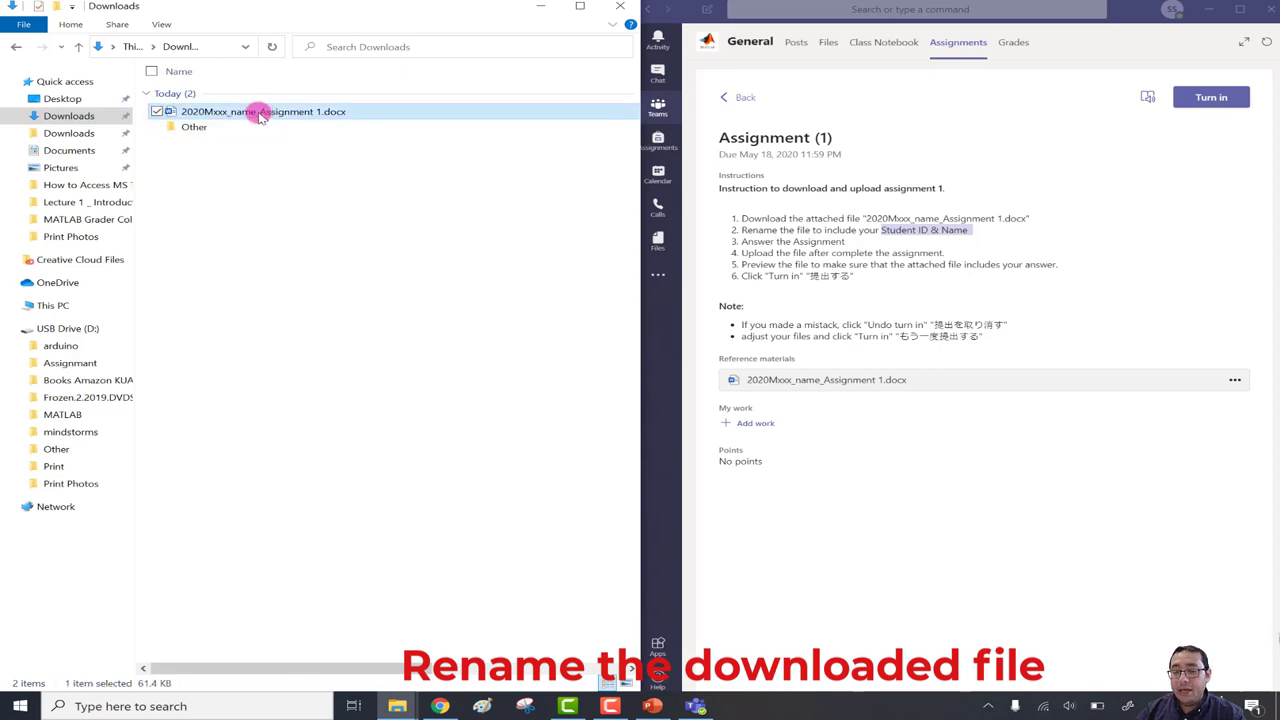
Rename the file, replacing xxx with the student ID and name with the student's full name.
right_click(250, 112)
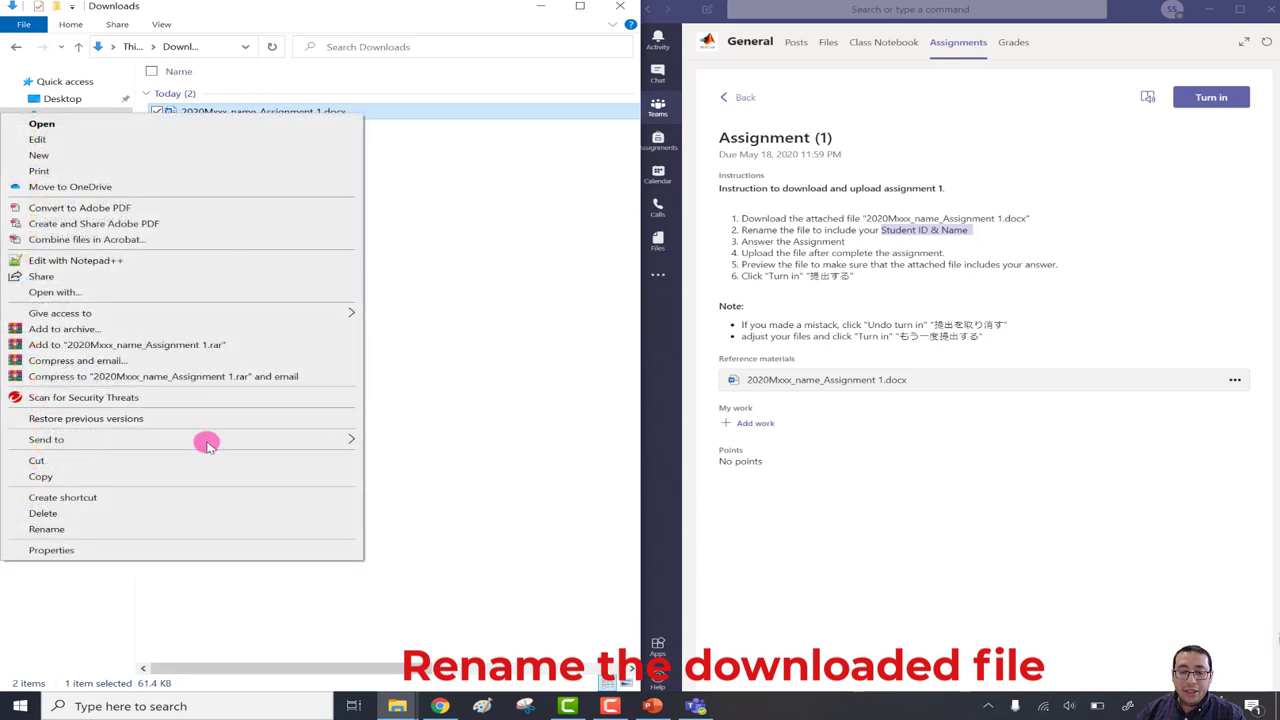
left_click(185, 527)
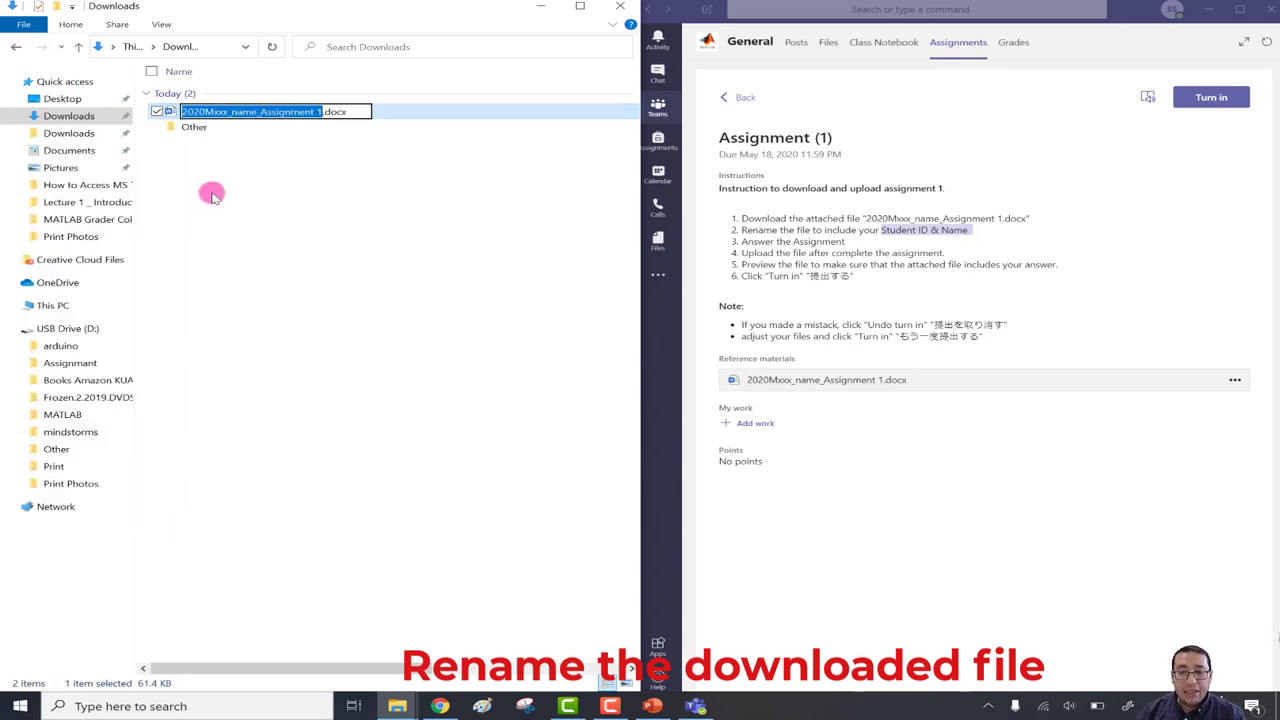
left_click(228, 112)
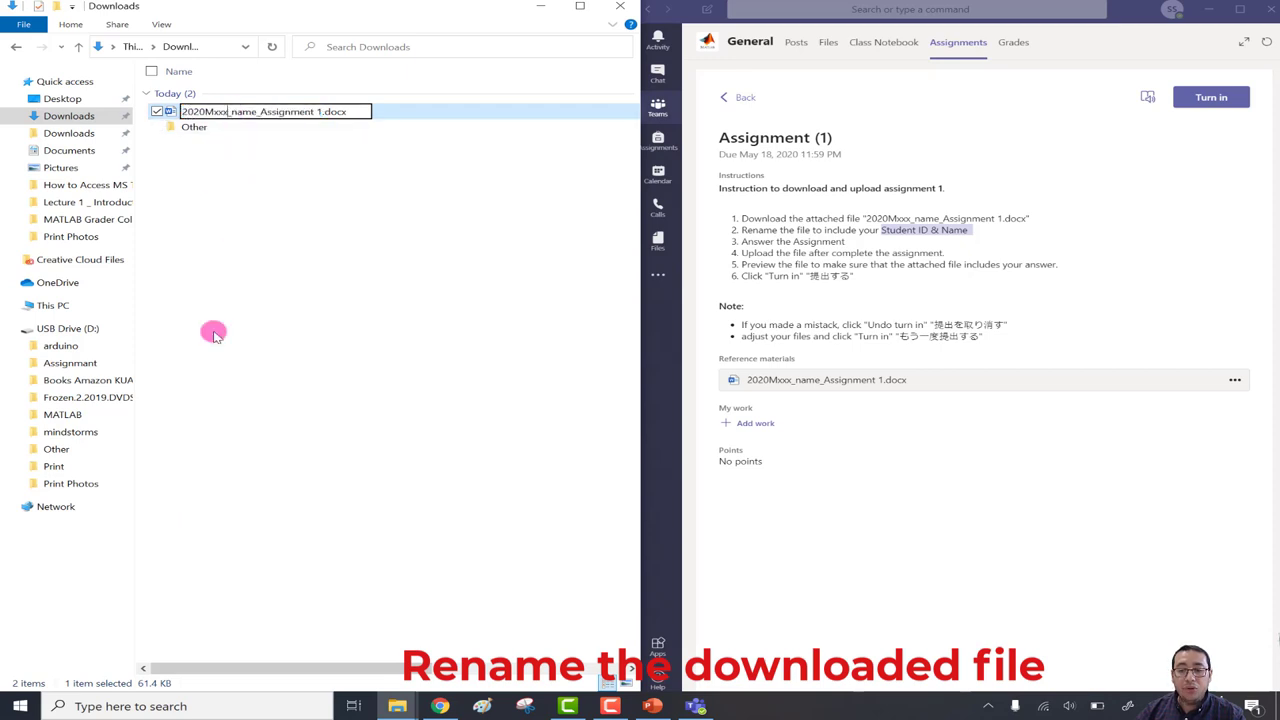
key("BackSpace")
key("BackSpace")
key("BackSpace")
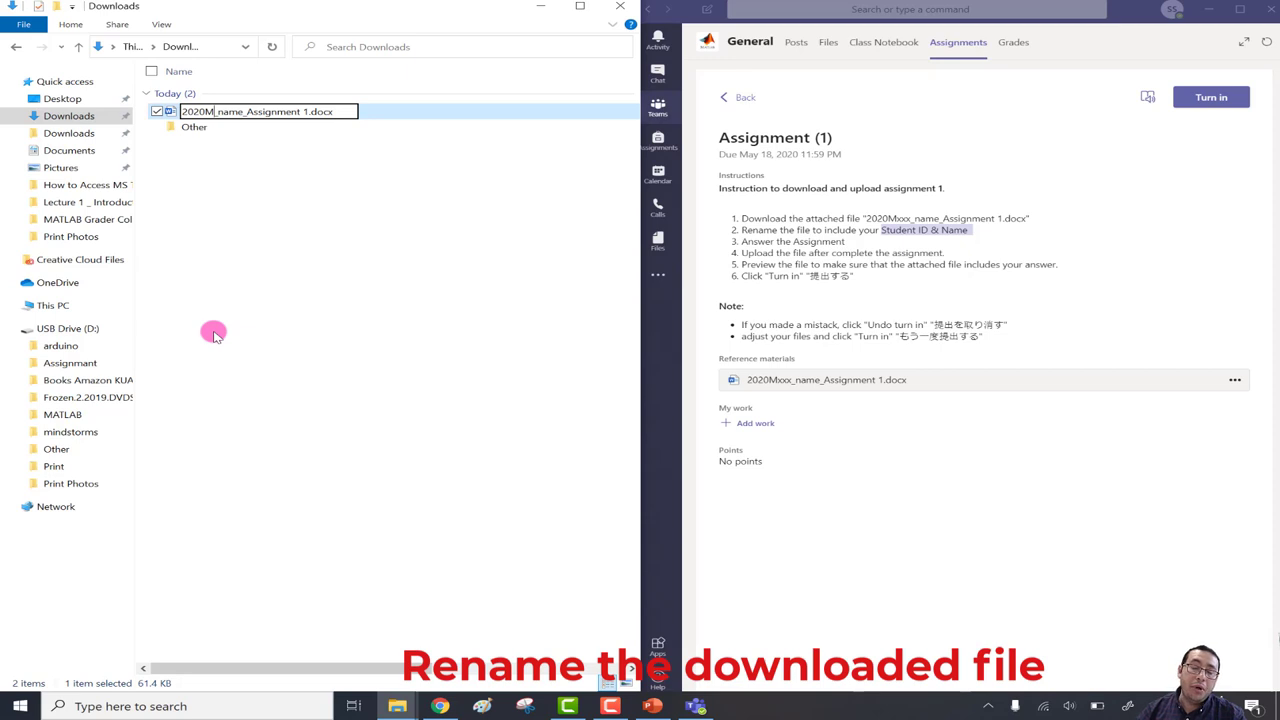
type("000")
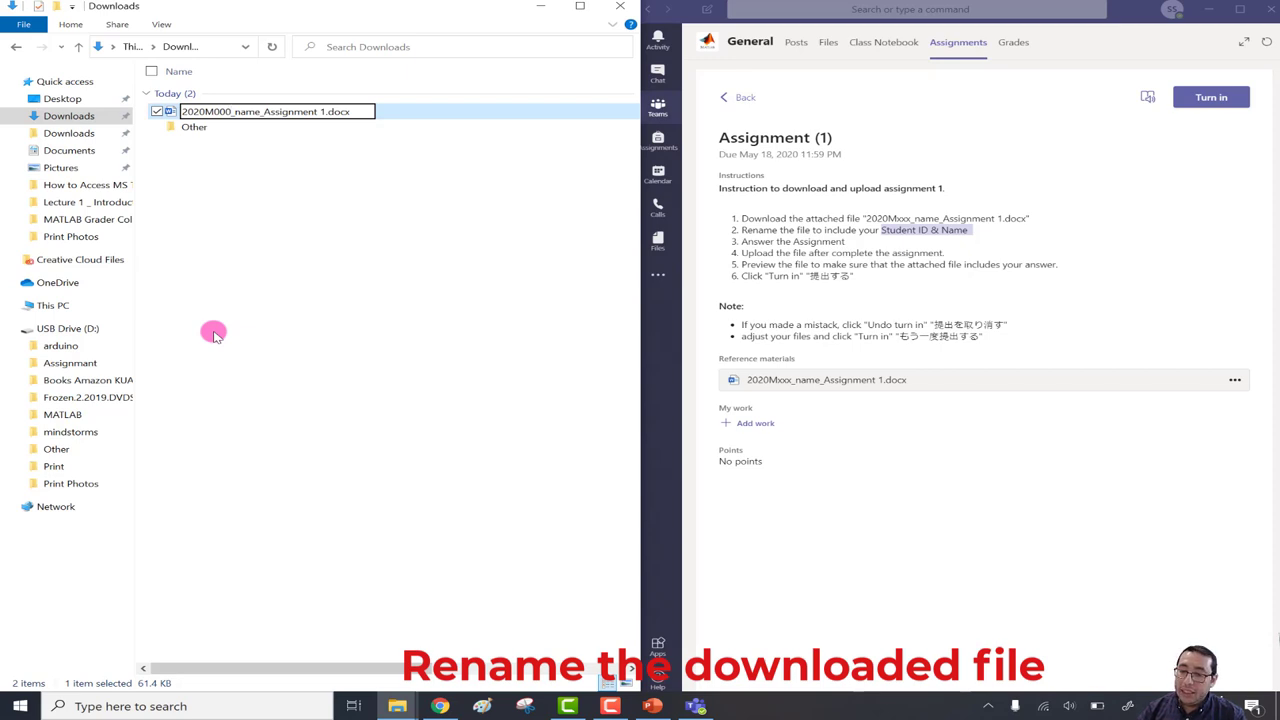
key("BackSpace")
key("BackSpace")
key("BackSpace")
key("BackSpace")
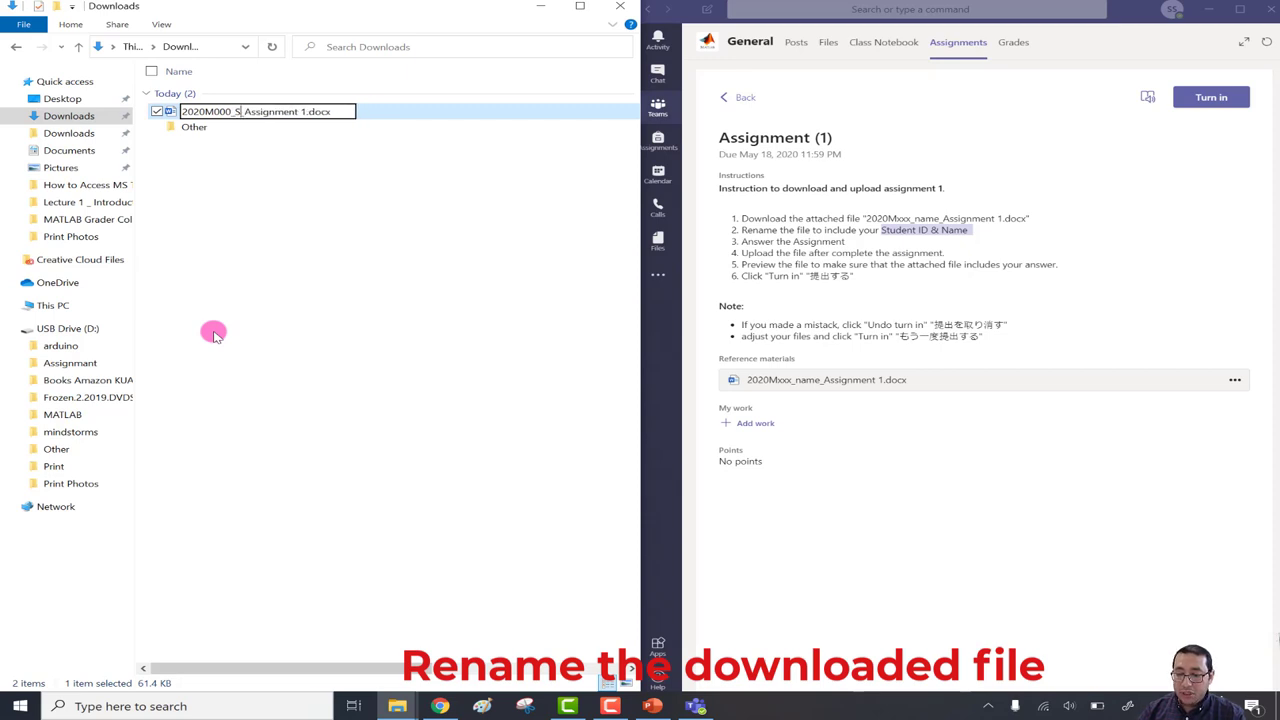
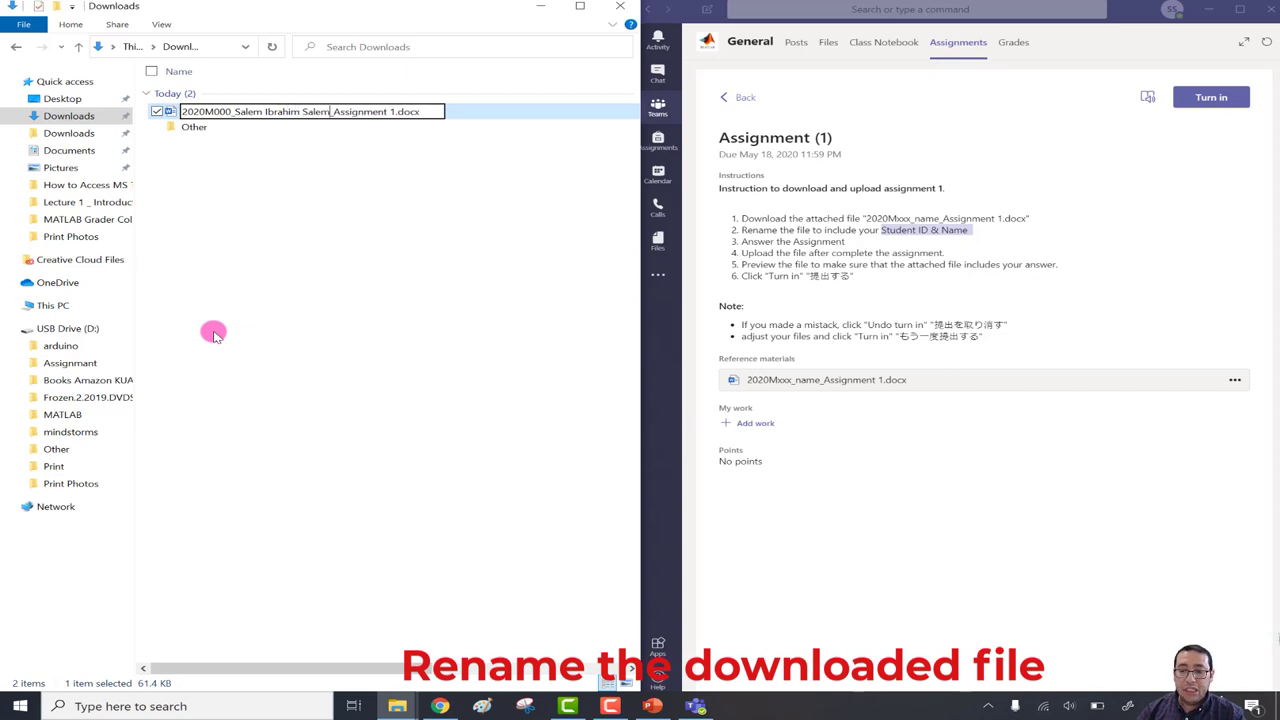
key("Return")
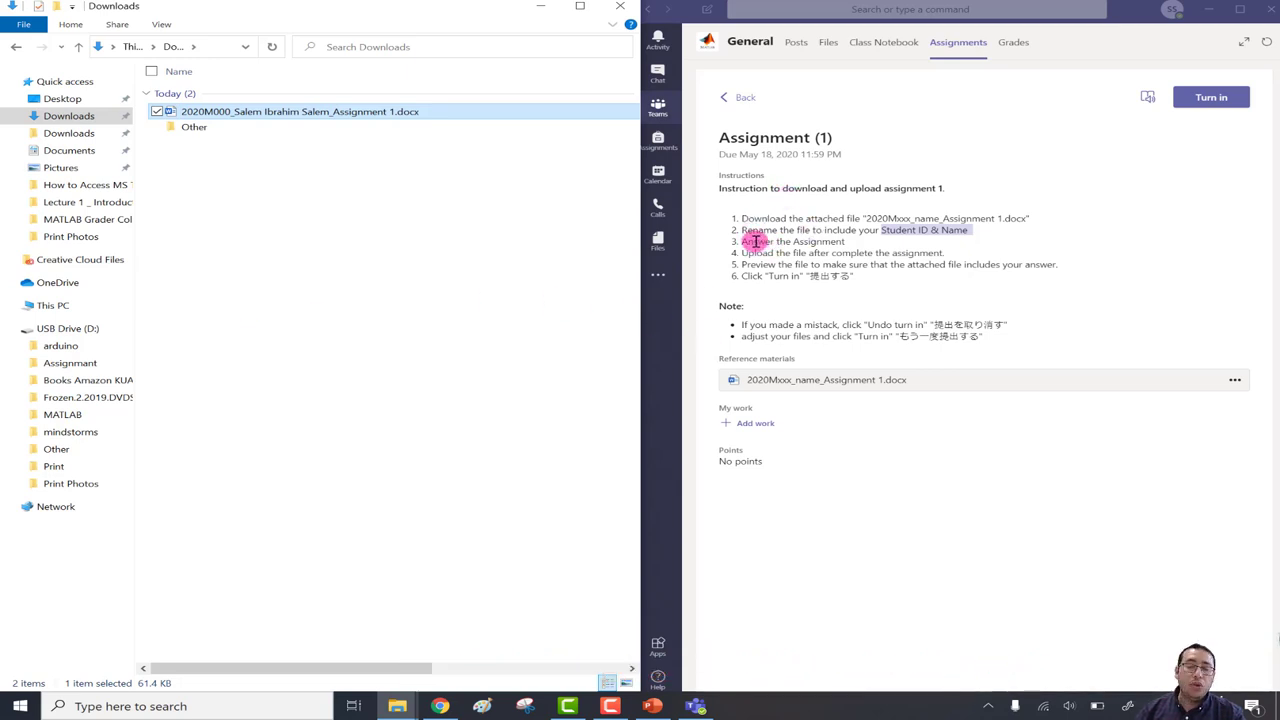
Open the renamed assignment in Word and enable editing out of Protected View.
left_click(365, 115)
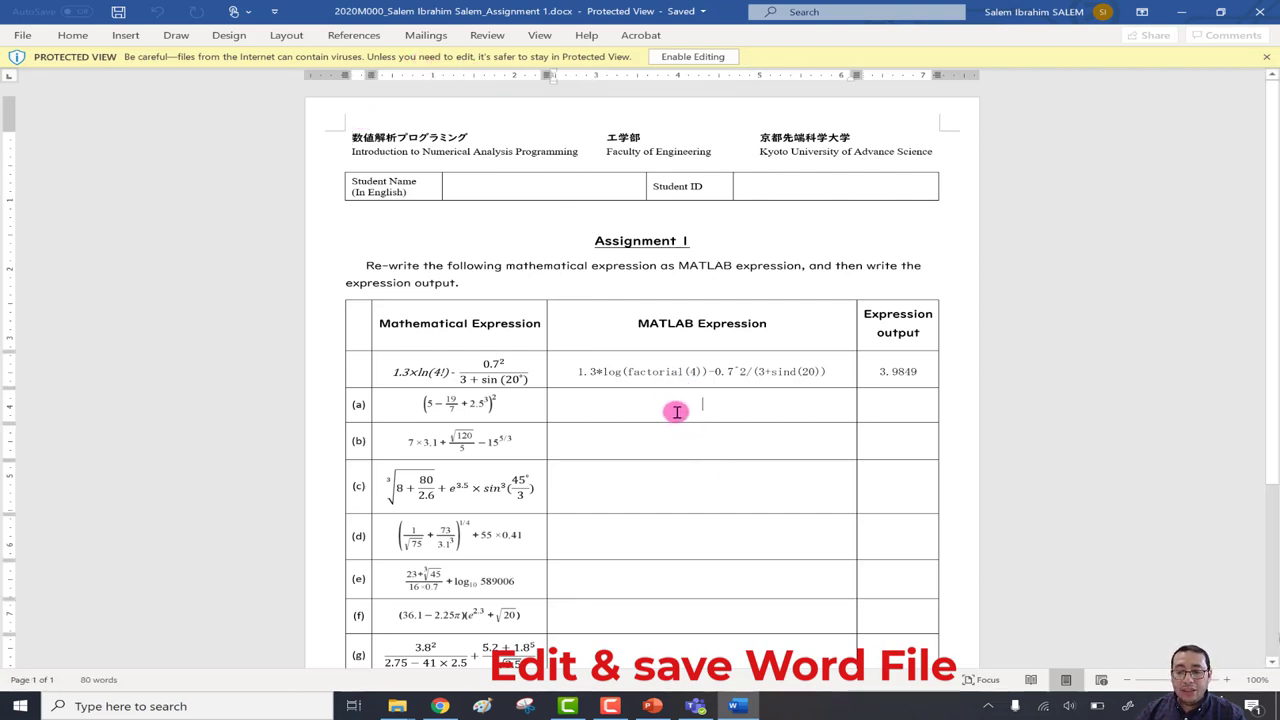
left_click(507, 187)
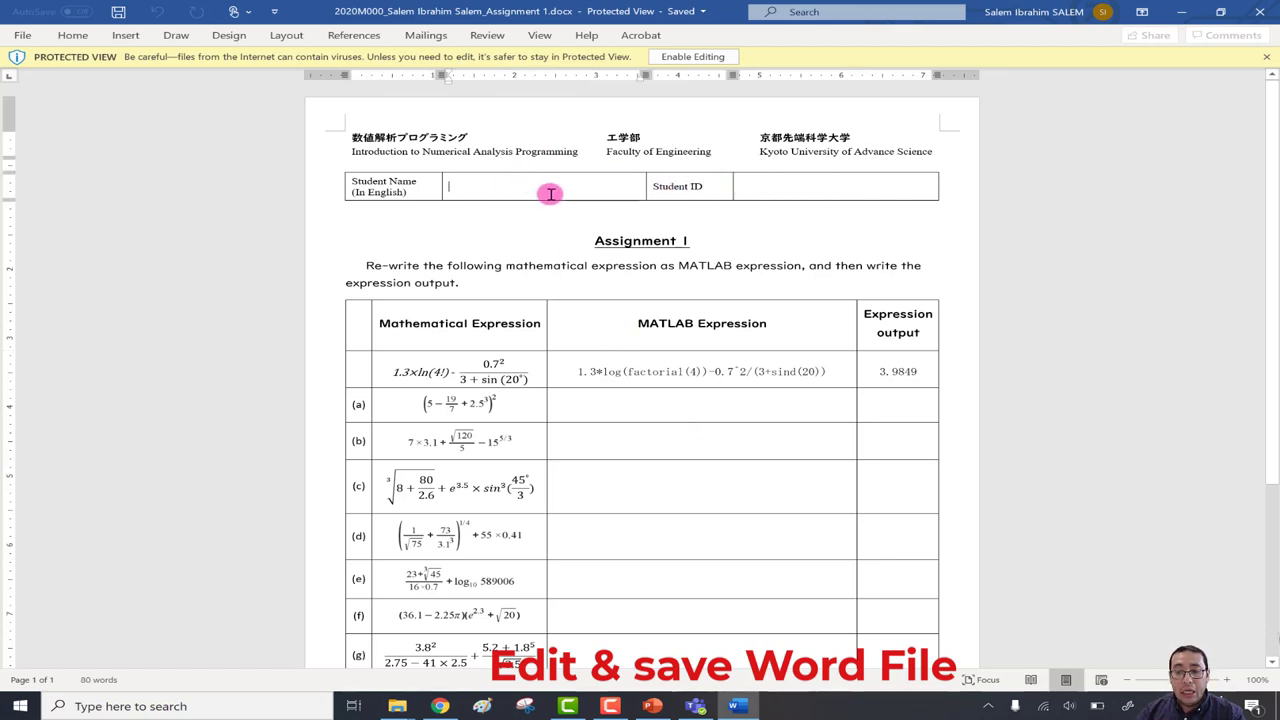
key("s")
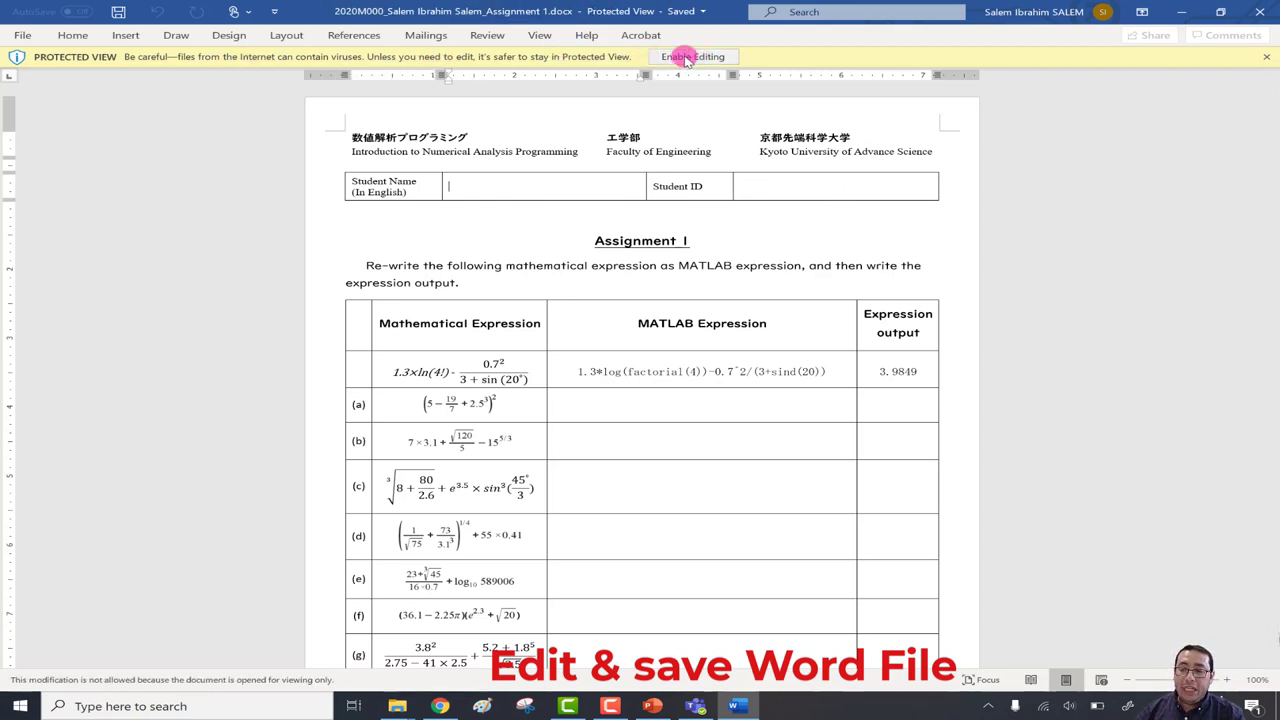
left_click(690, 57)
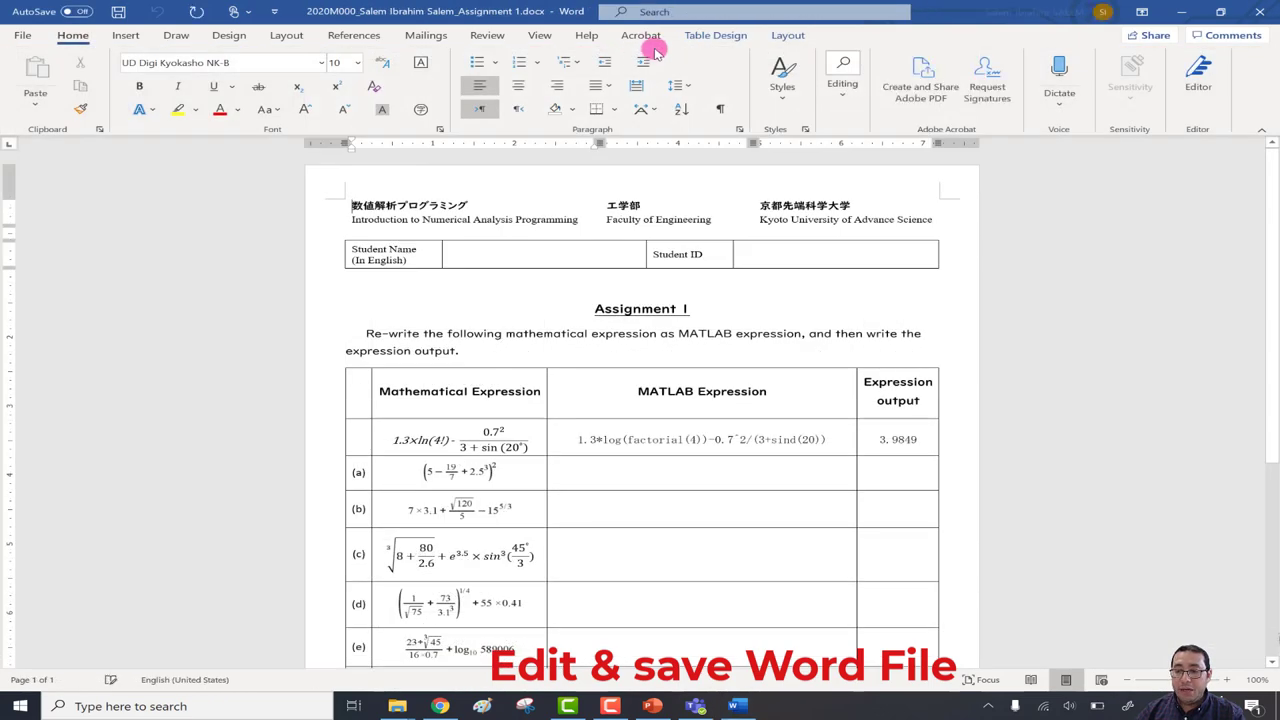
Dismiss the proofing notice and enter the student's name and ID in the header cells.
left_click(516, 276)
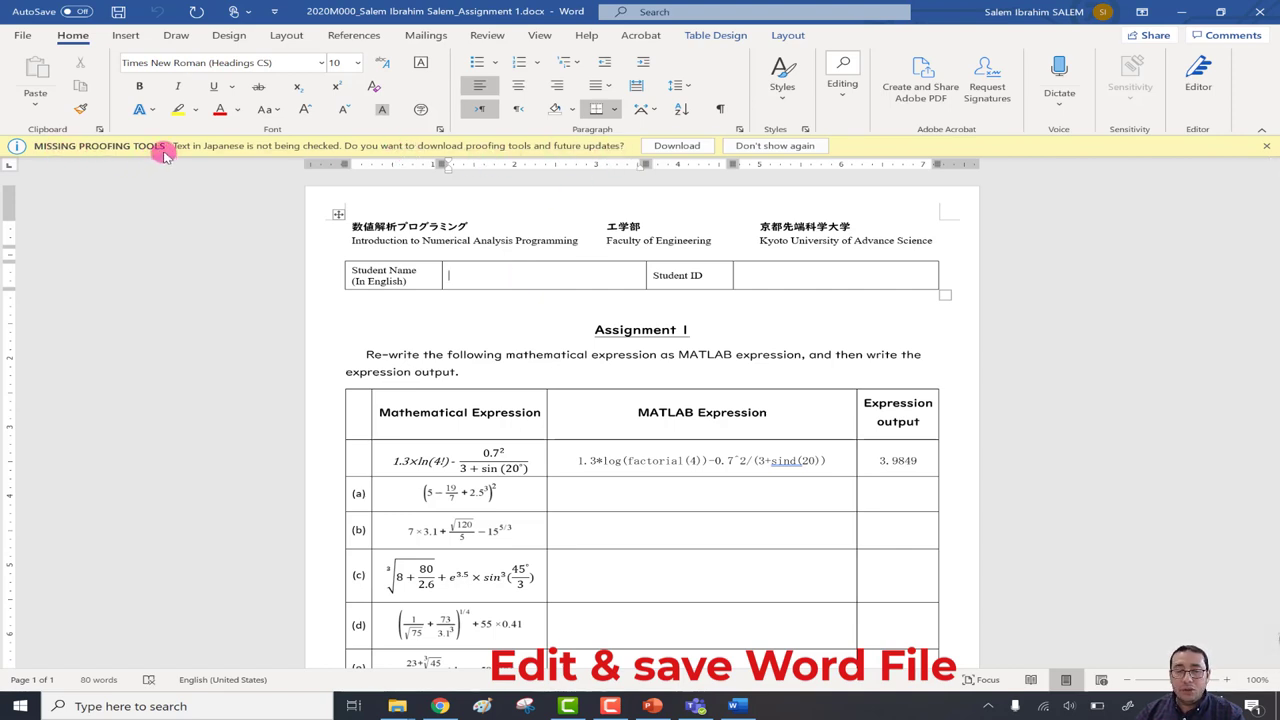
left_click(1266, 146)
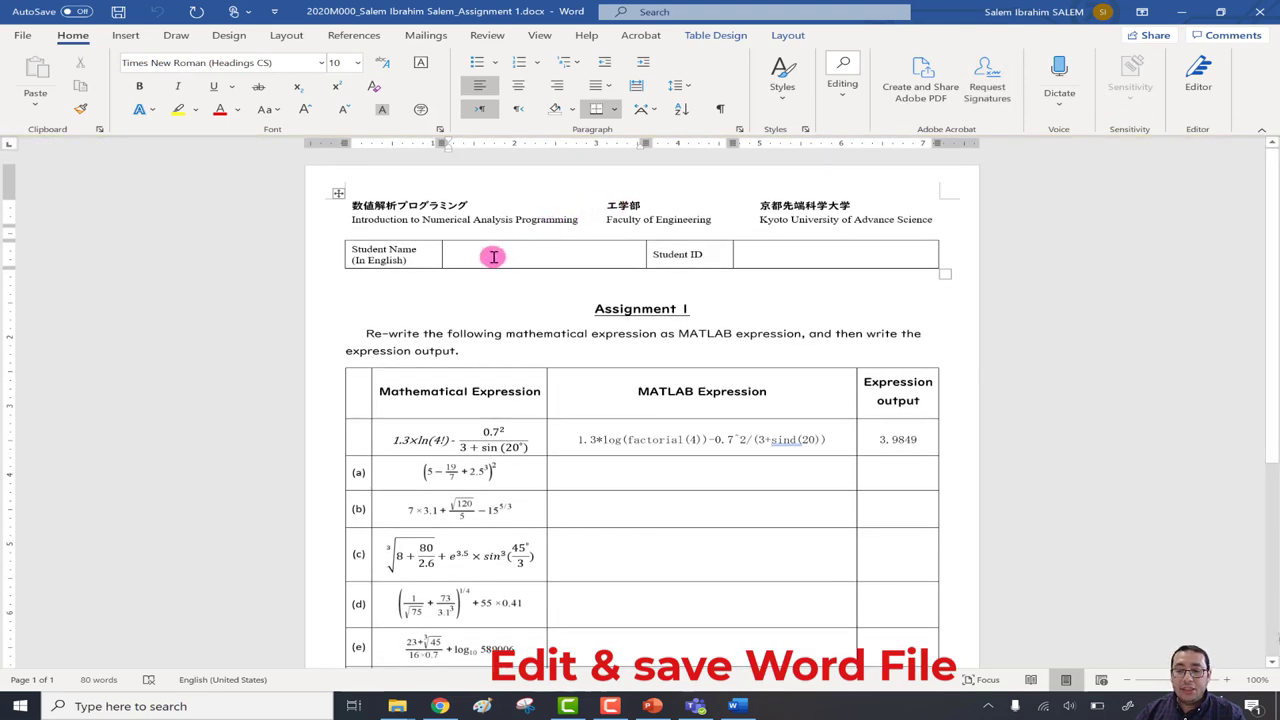
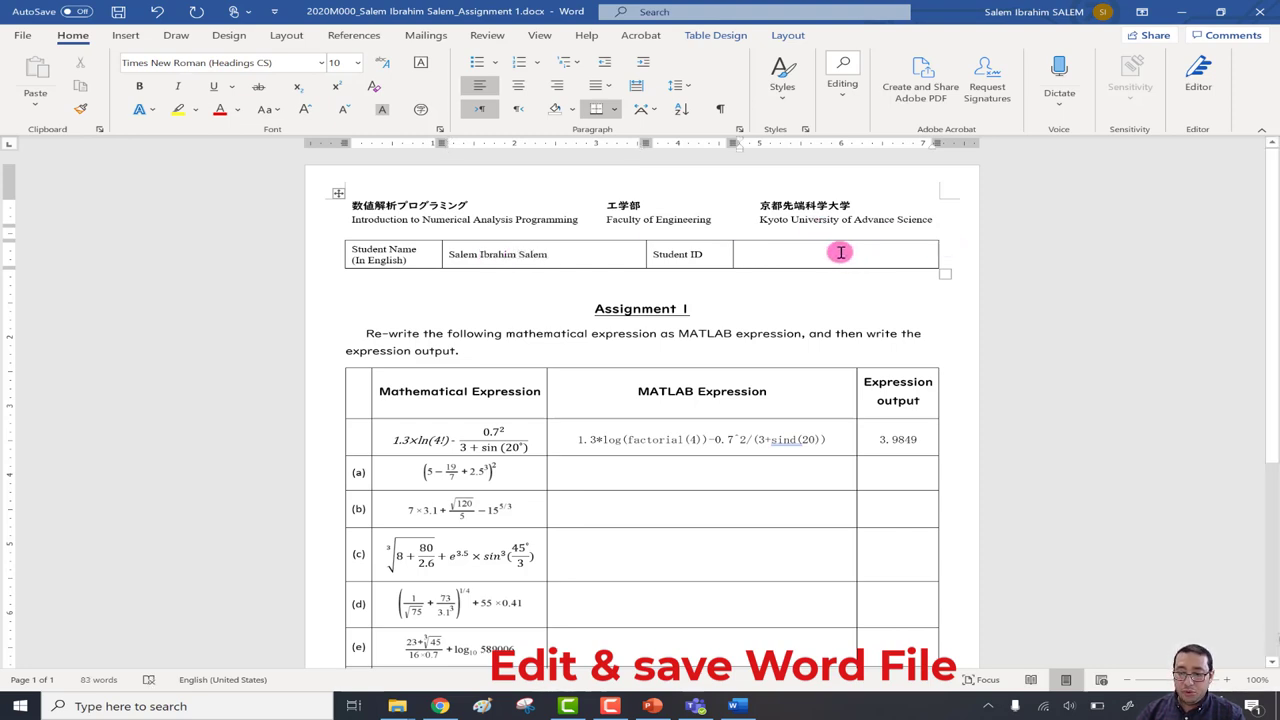
type("2020M000")
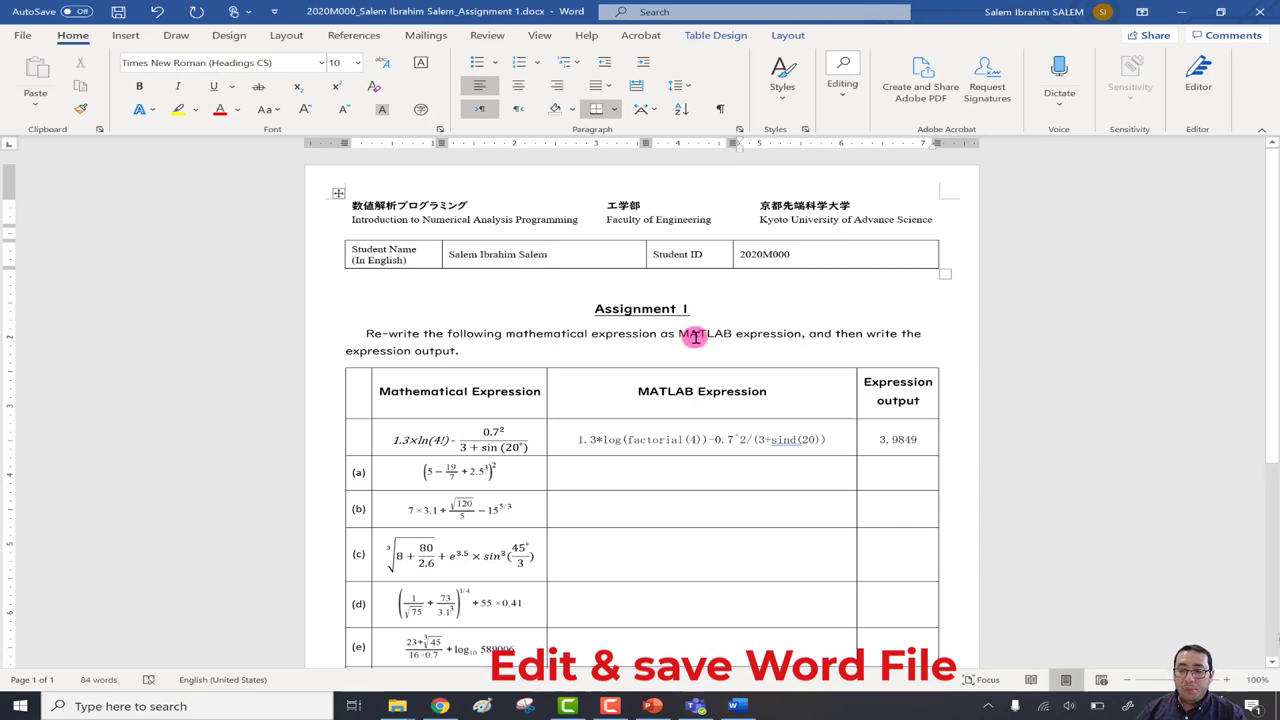
scroll(811, 280, "down", 1)
scroll(811, 280, "down", 1)
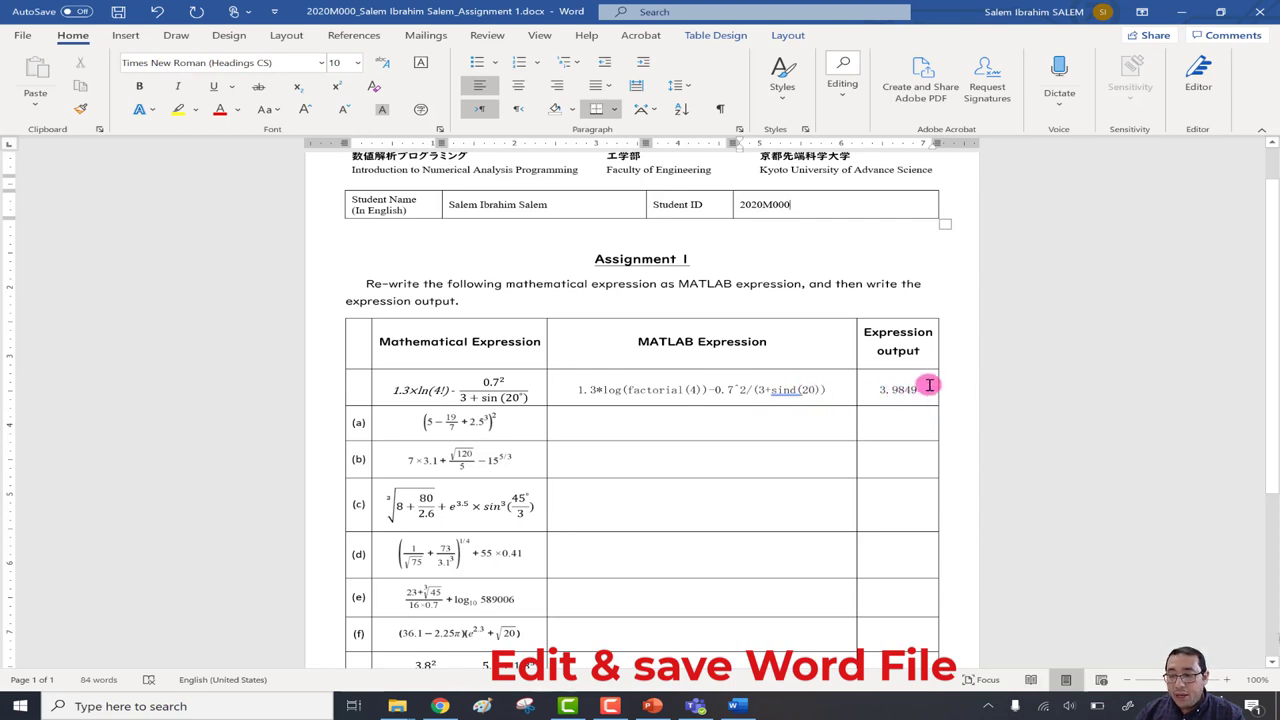
Close the Word document, minimise Teams and Downloads, and start MATLAB R2020a from the desktop.
left_click_drag(832, 389, 553, 388)
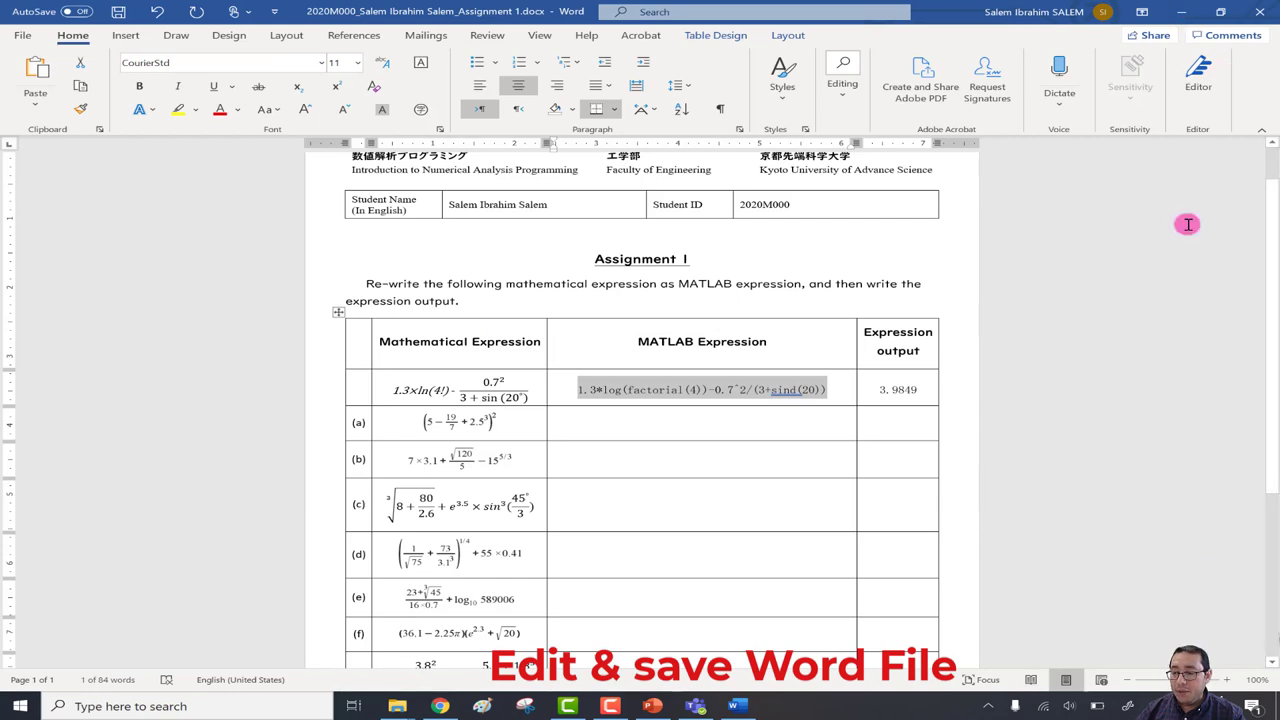
left_click(1274, 8)
left_click(1207, 8)
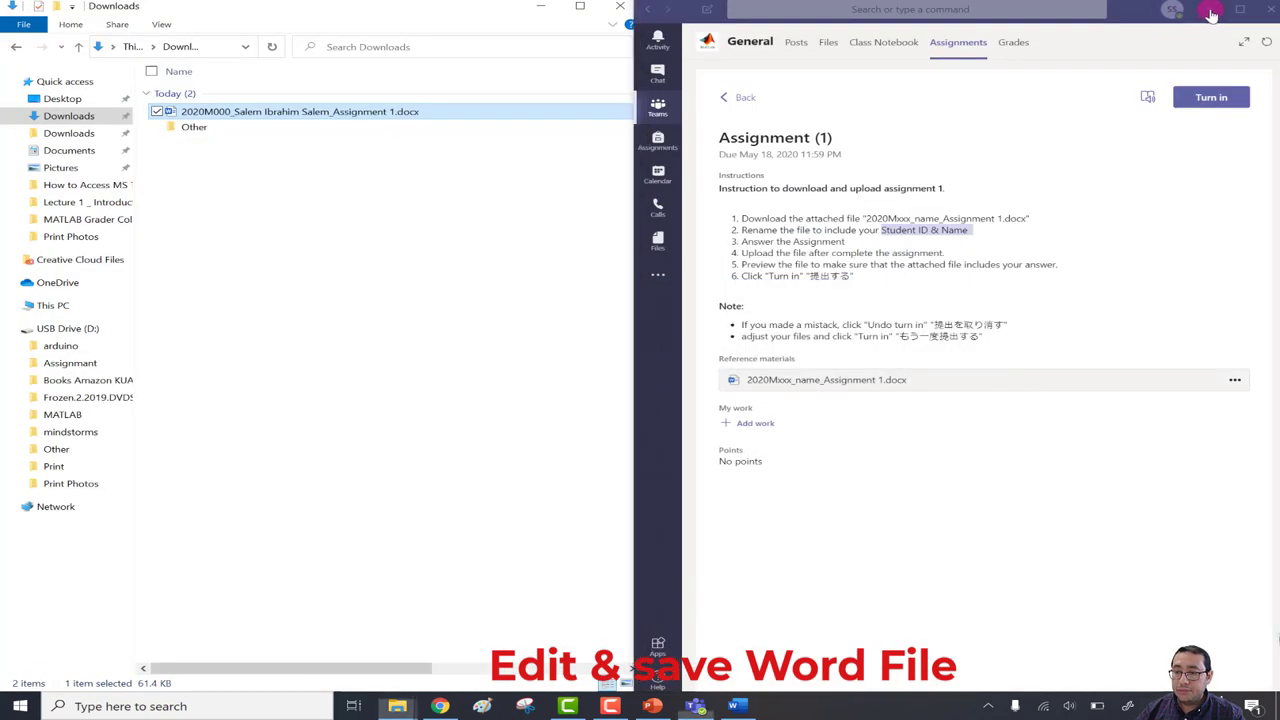
left_click(540, 6)
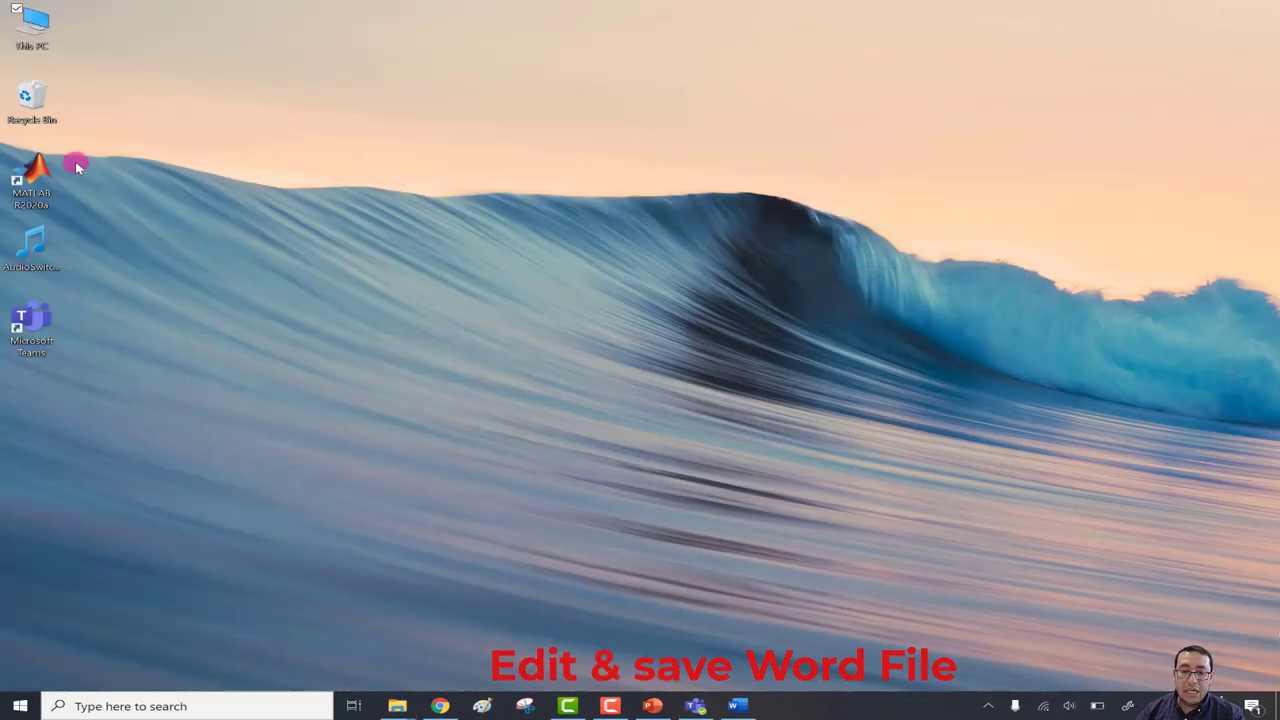
double_click(14, 190)
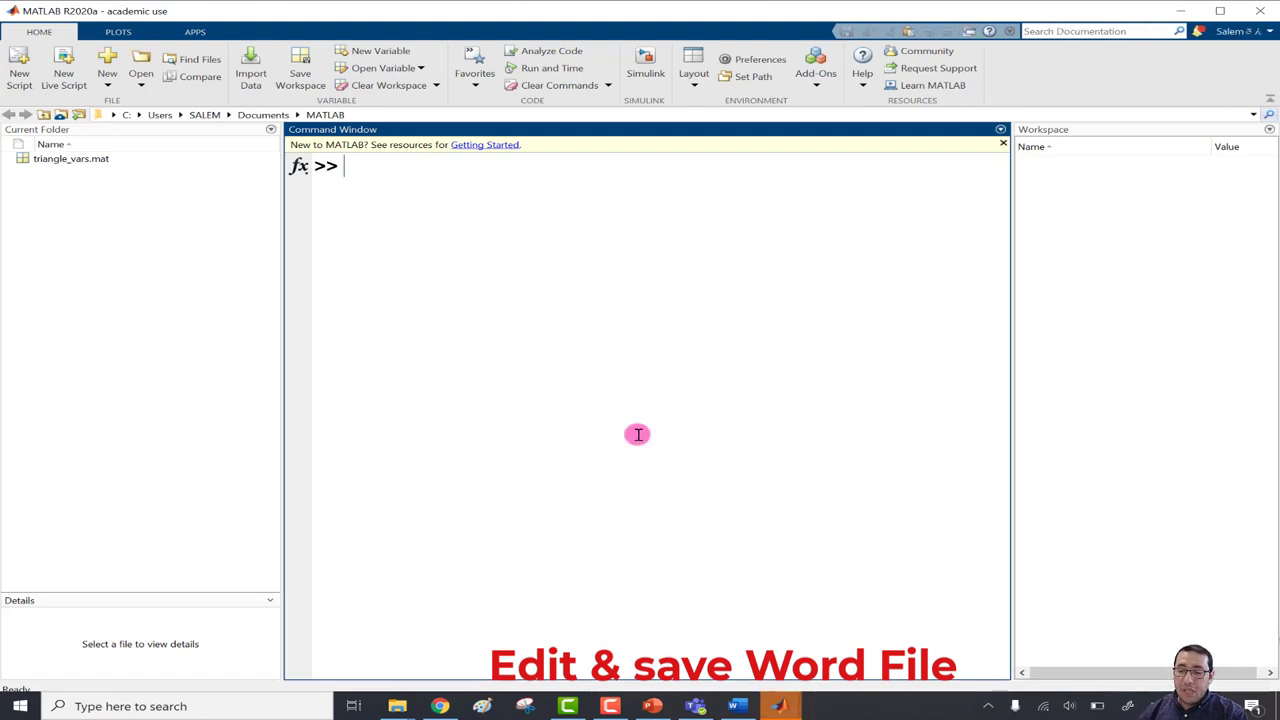
Copy the example expression 1.3*log(factorial(4))-0.7^2/(3+sind(20)) from the Word document.
left_click(728, 706)
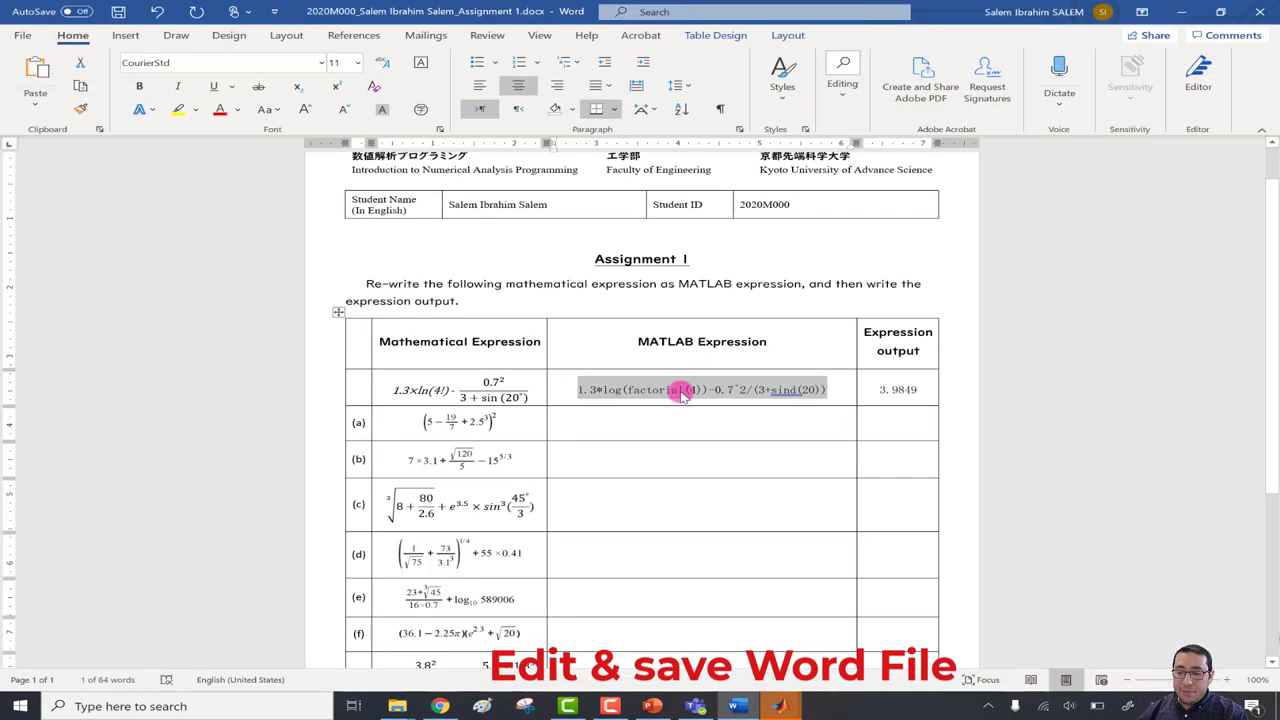
right_click(683, 395)
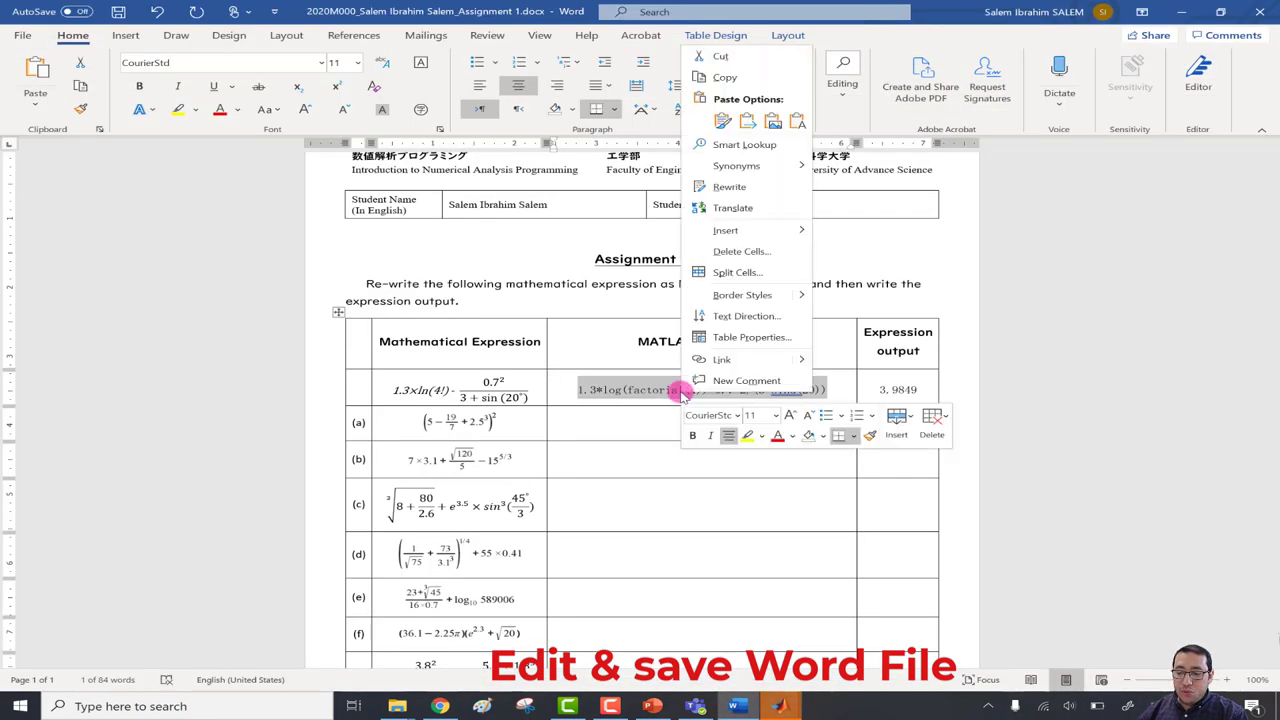
left_click(740, 77)
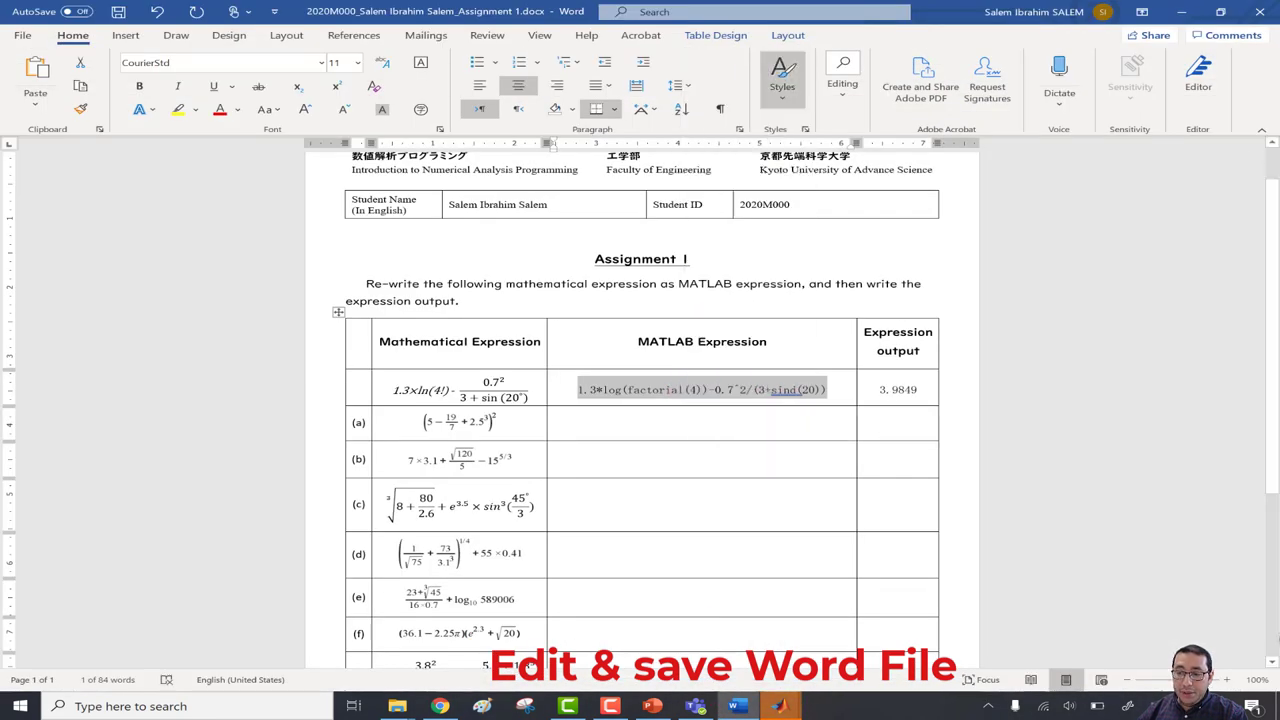
left_click(1181, 11)
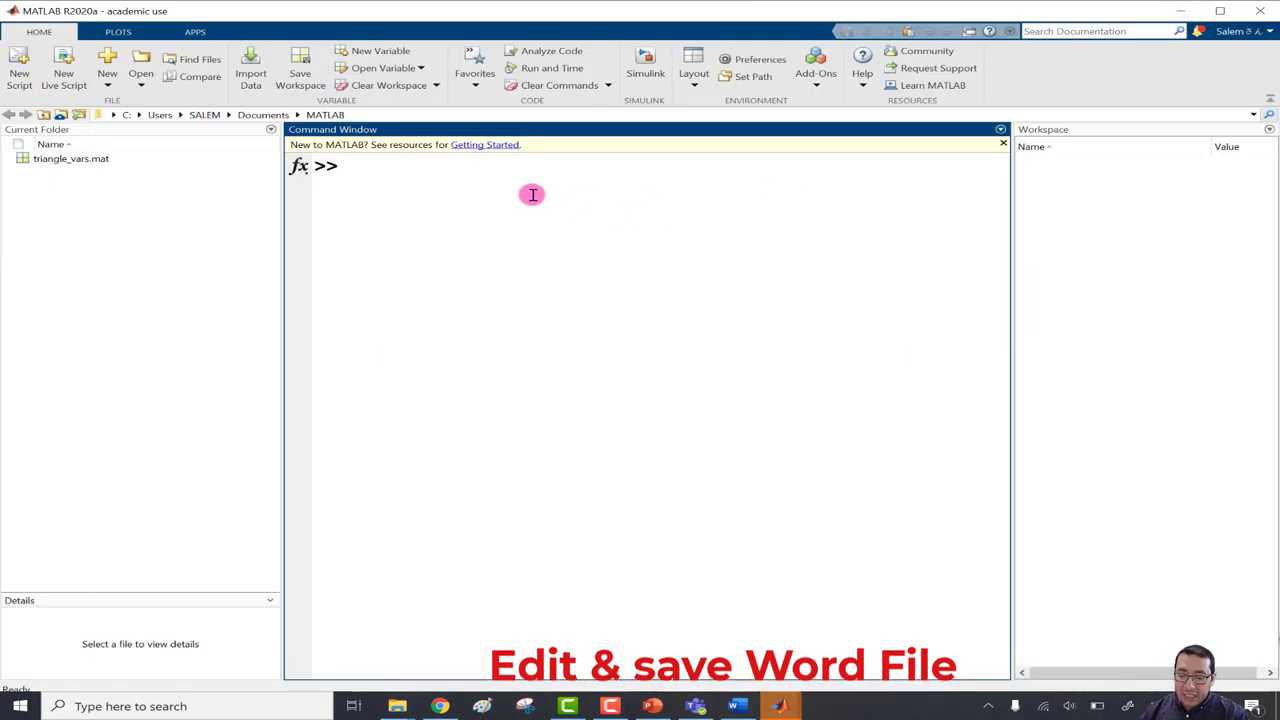
Paste and run it in MATLAB's Command Window, getting ans = 3.9849, then dock MATLAB left.
right_click(532, 194)
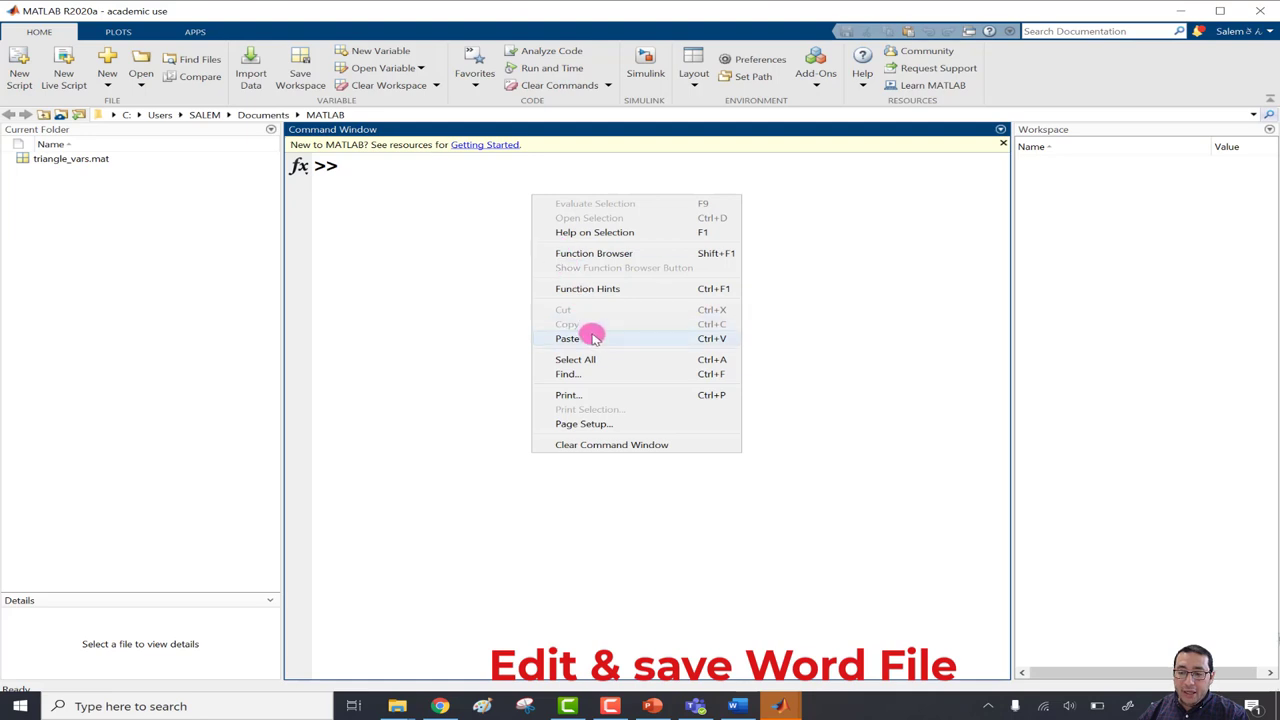
left_click(591, 334)
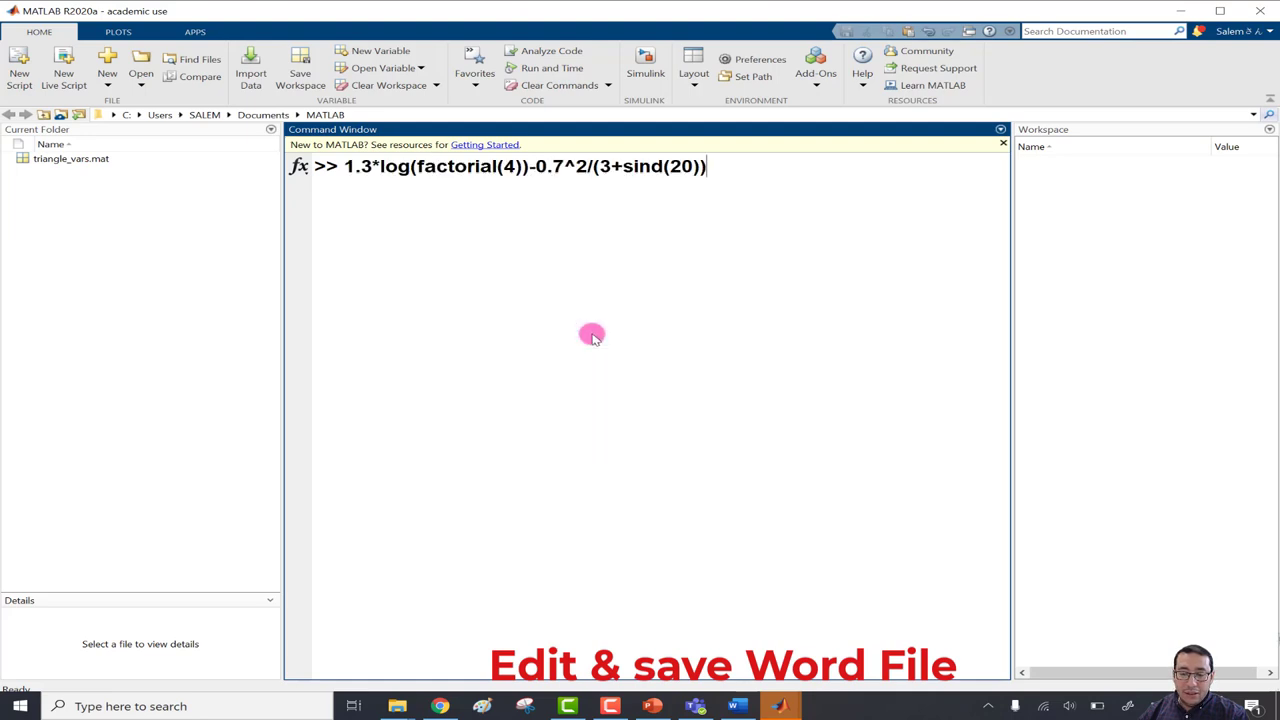
key("Return")
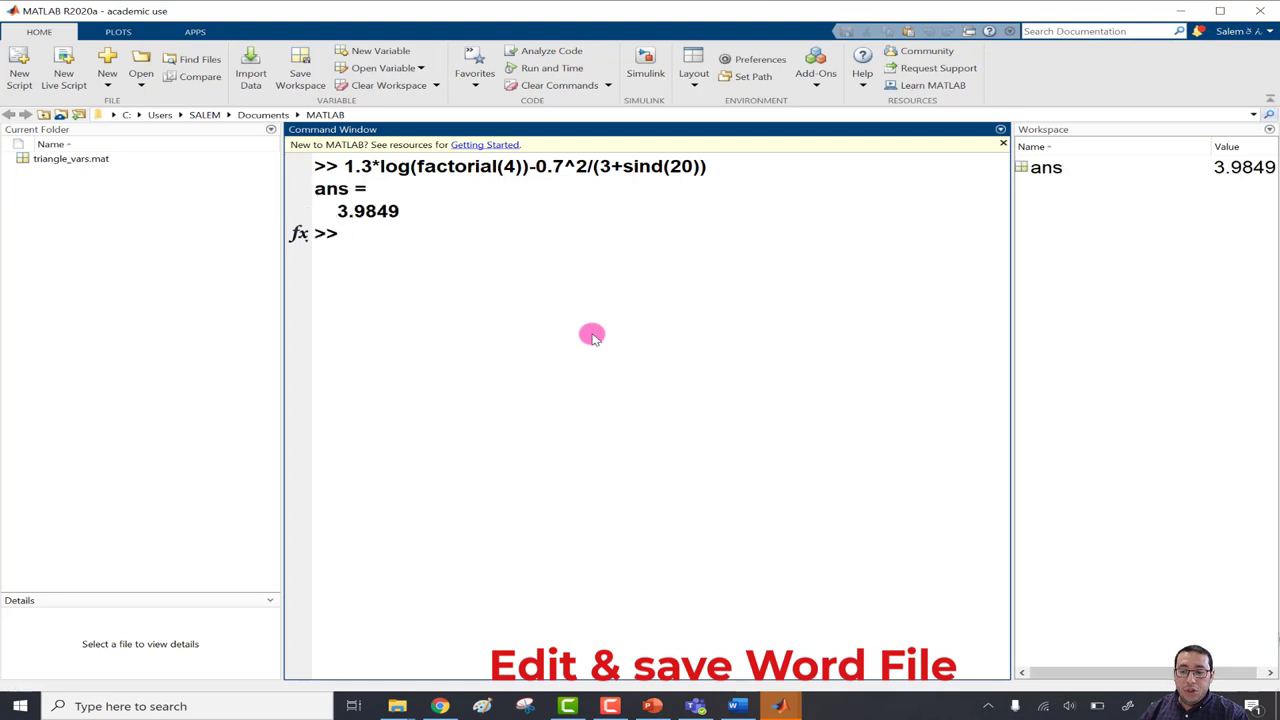
key("super+Left")
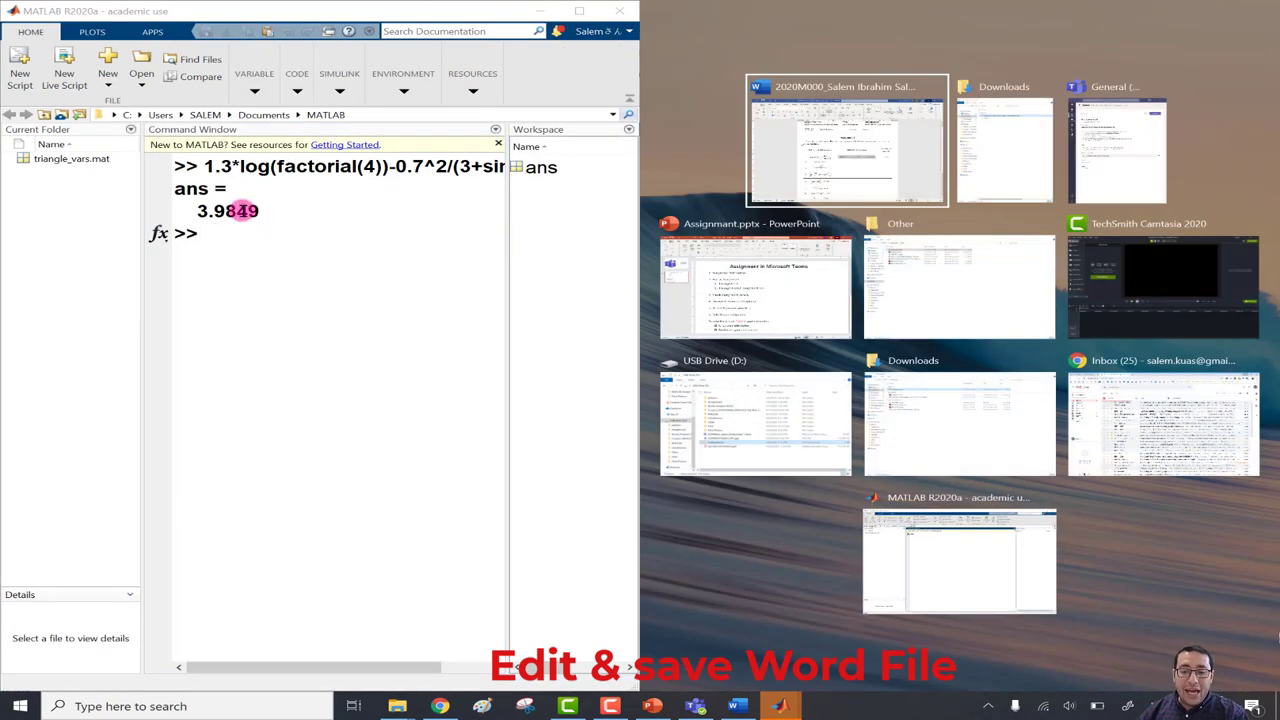
Maximise the Word document and scroll the table to check example output 3.9849.
left_click(870, 165)
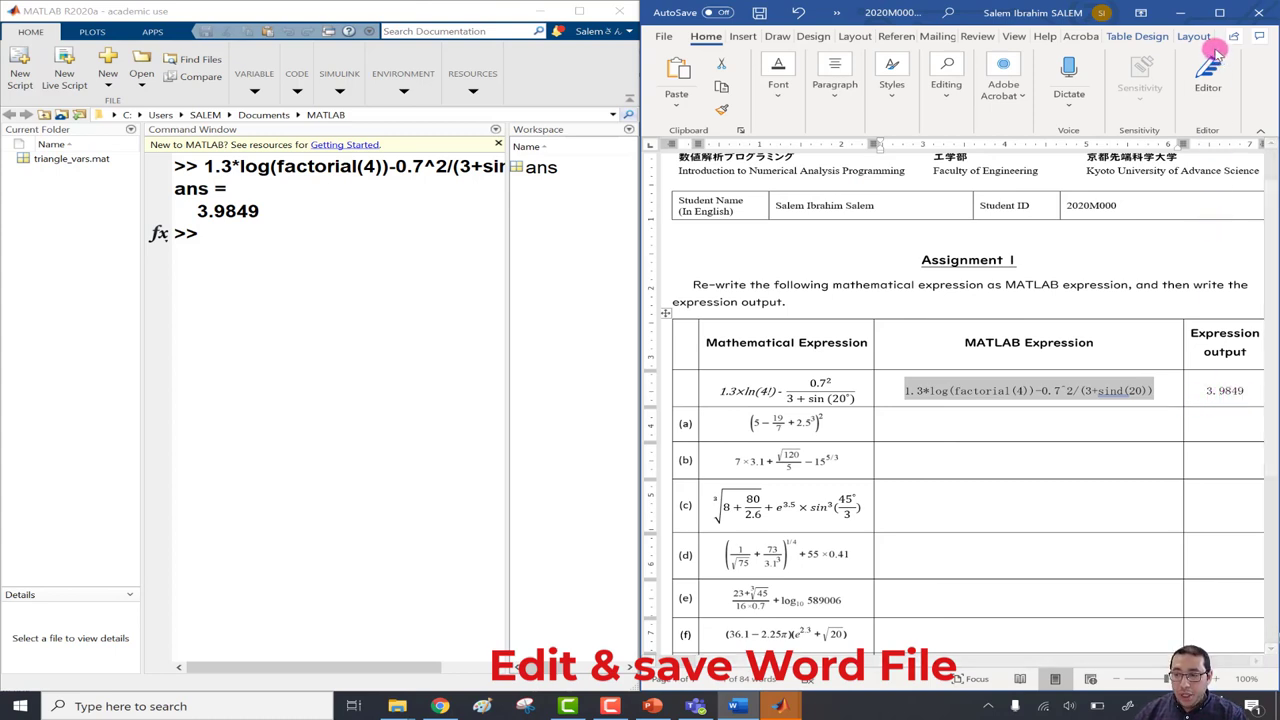
left_click(1219, 14)
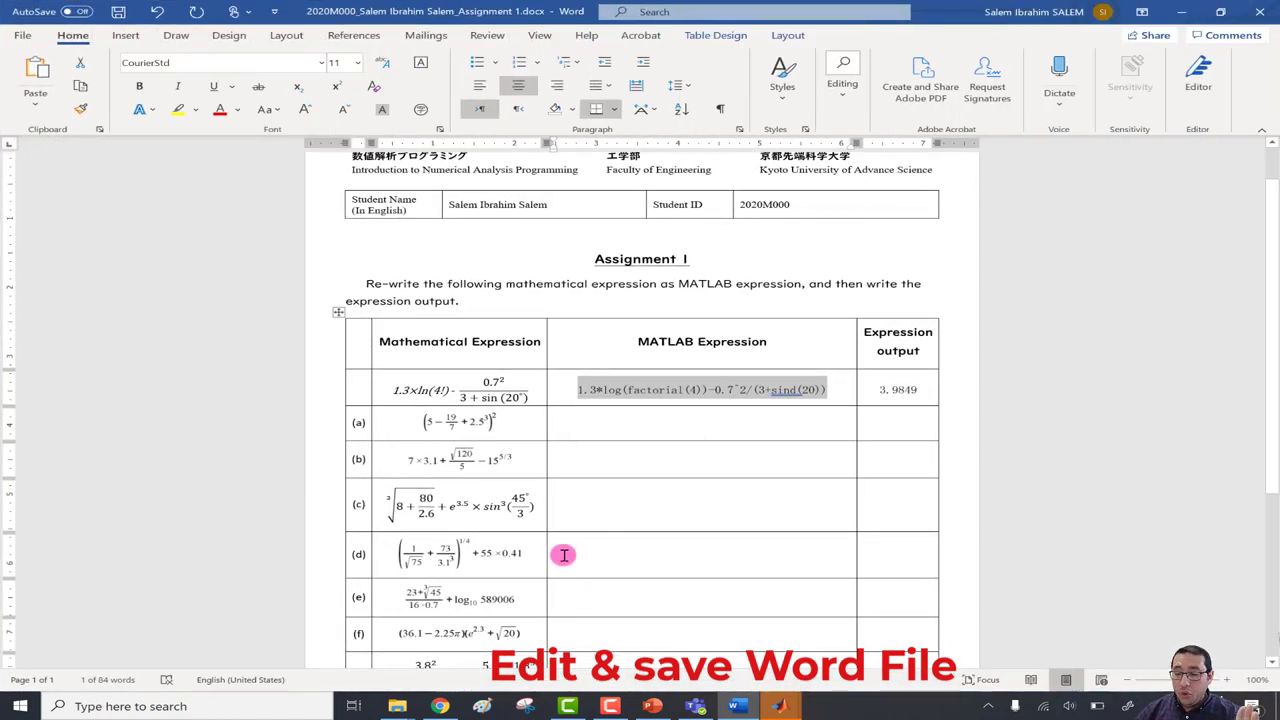
scroll(563, 554, "down", 3)
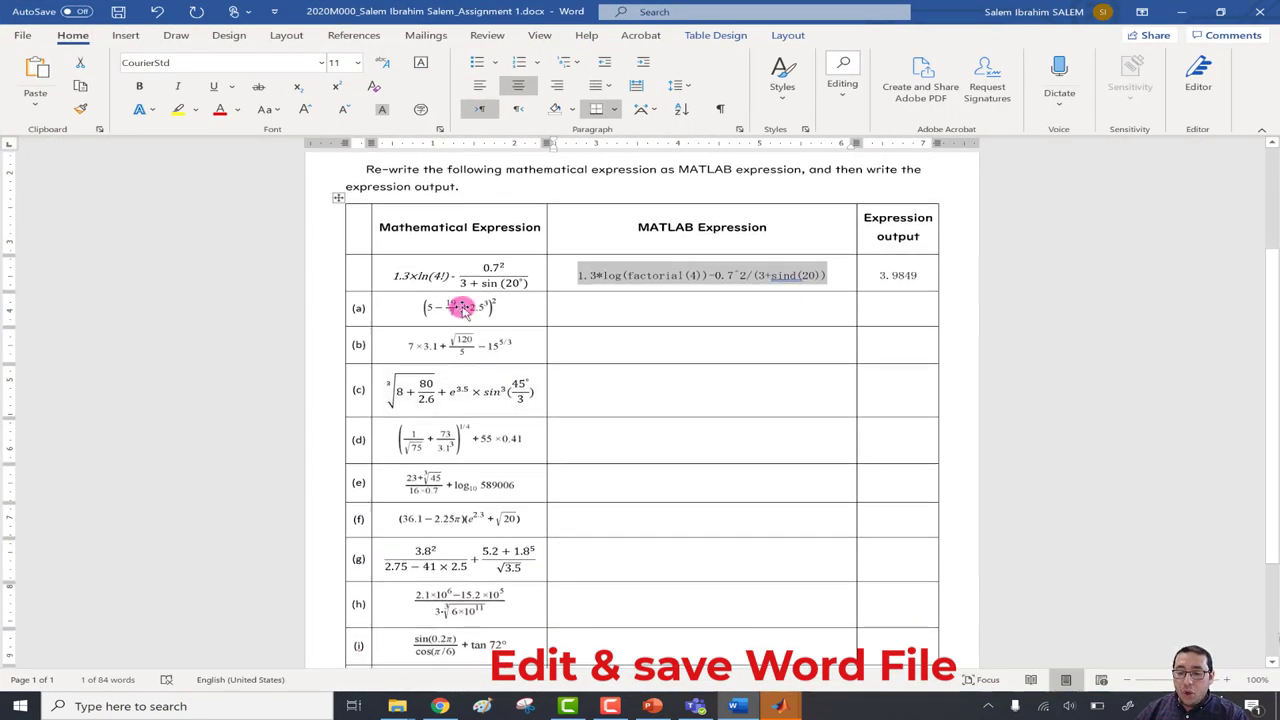
scroll(460, 308, "down", 2)
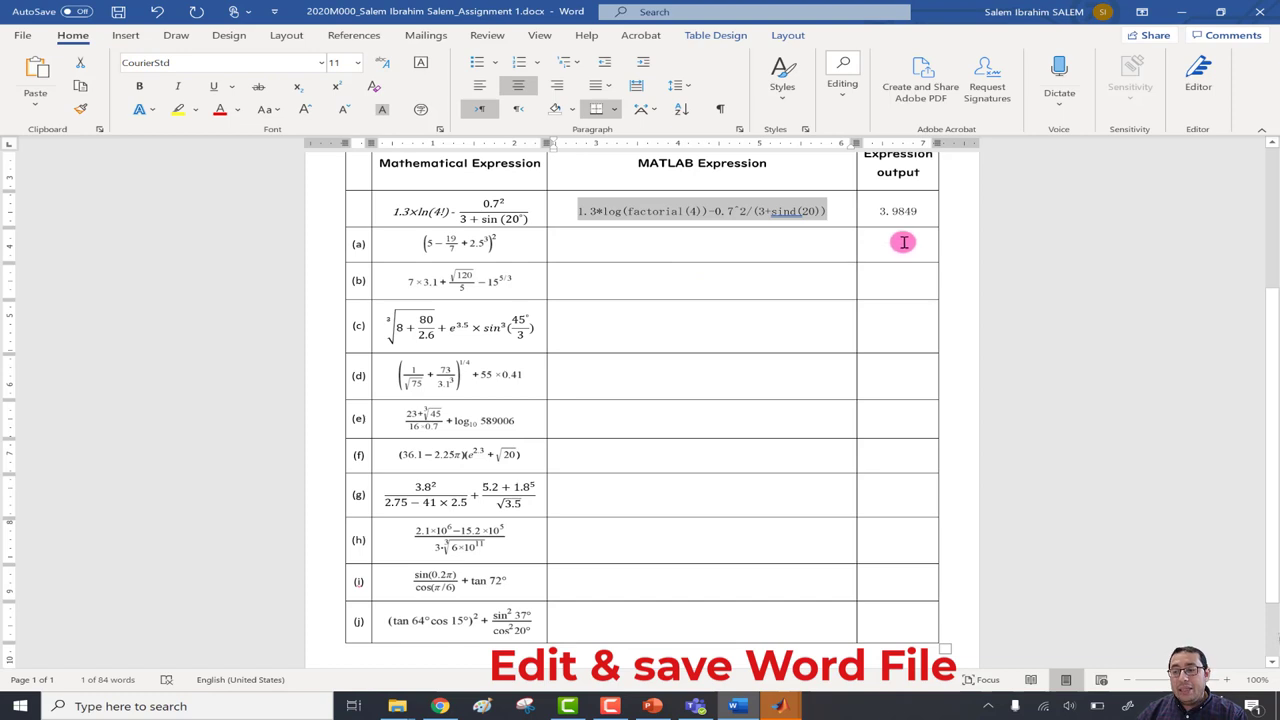
scroll(903, 242, "up", 1)
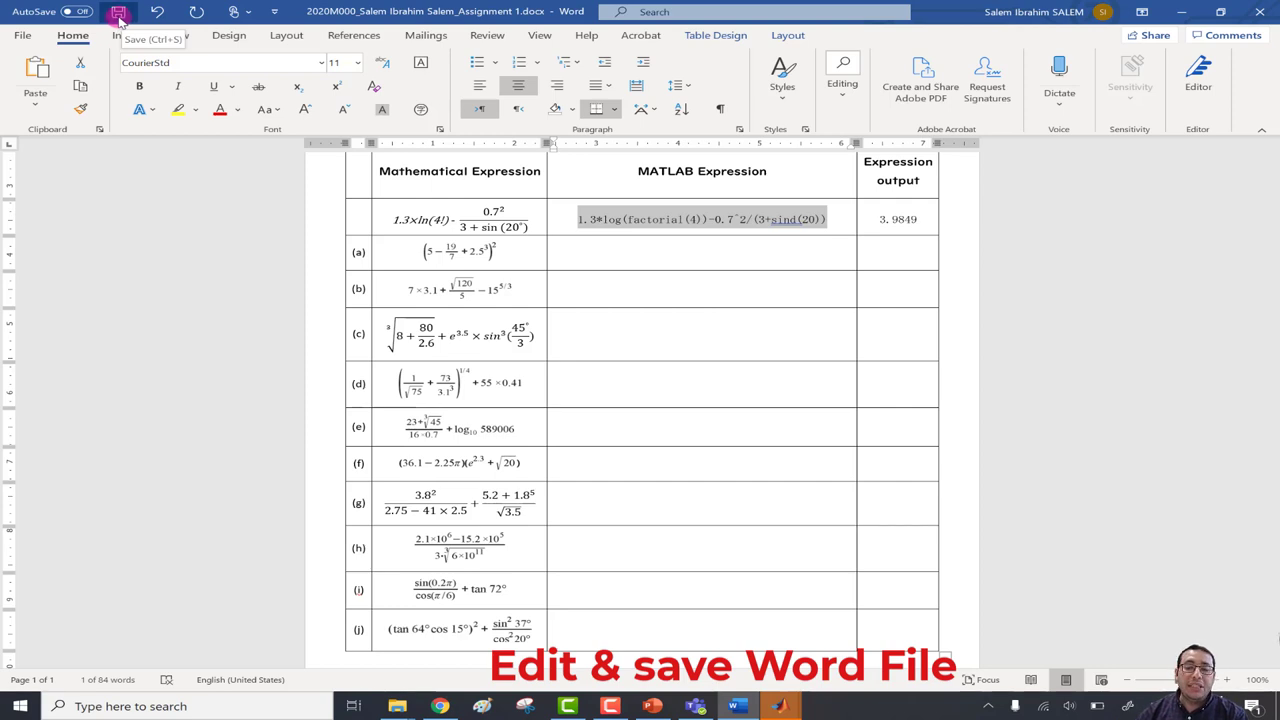
Save and close the document, then reopen it from the Downloads folder.
left_click(118, 14)
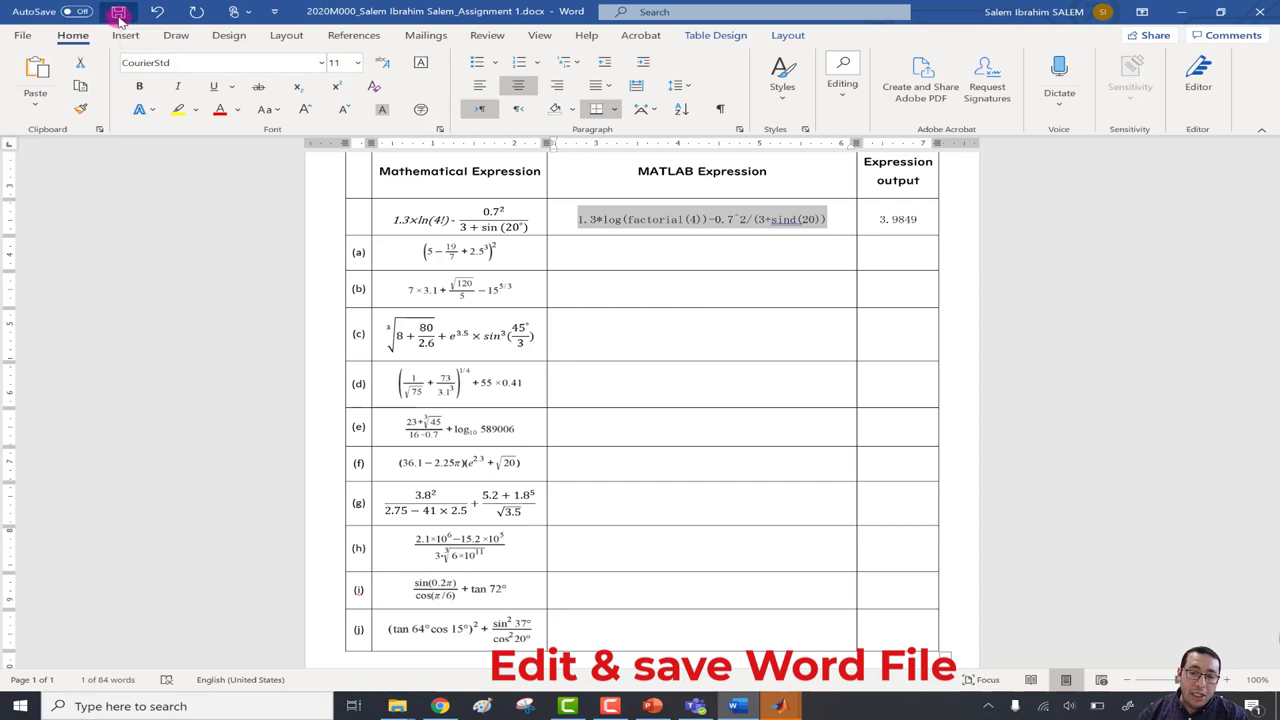
left_click(1273, 8)
mouse_move(397, 706)
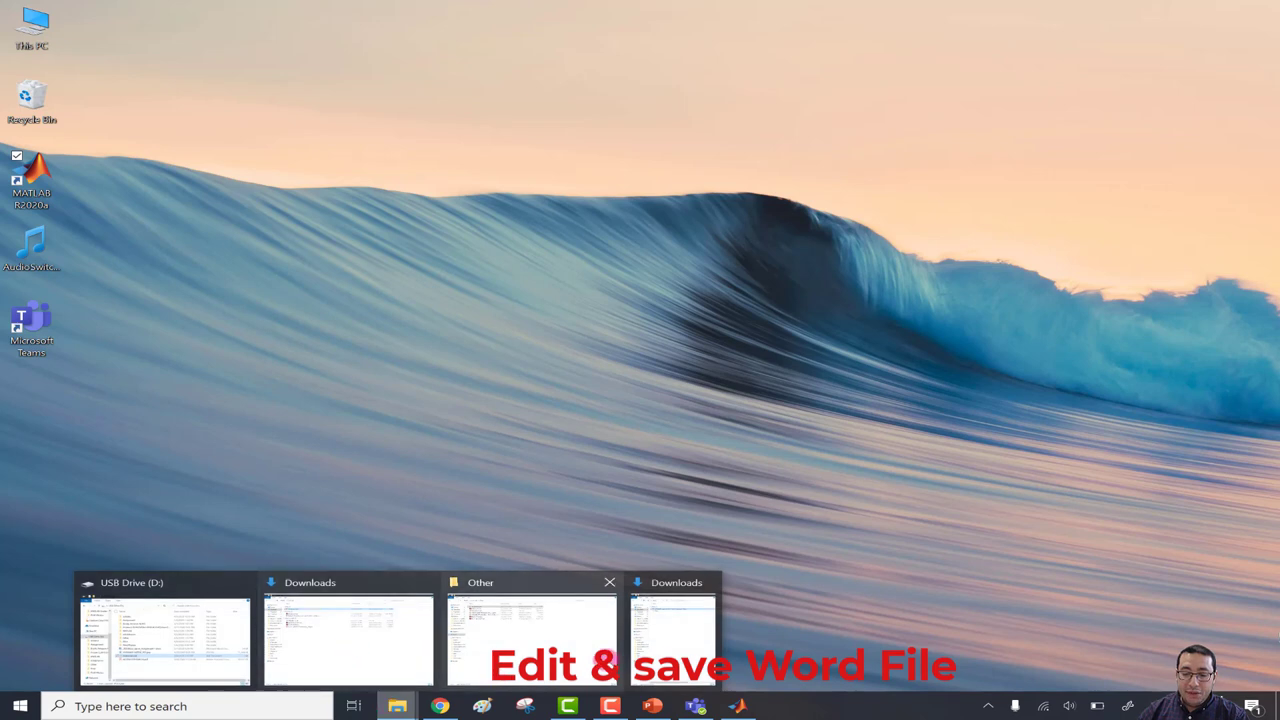
left_click(666, 643)
left_click(200, 113)
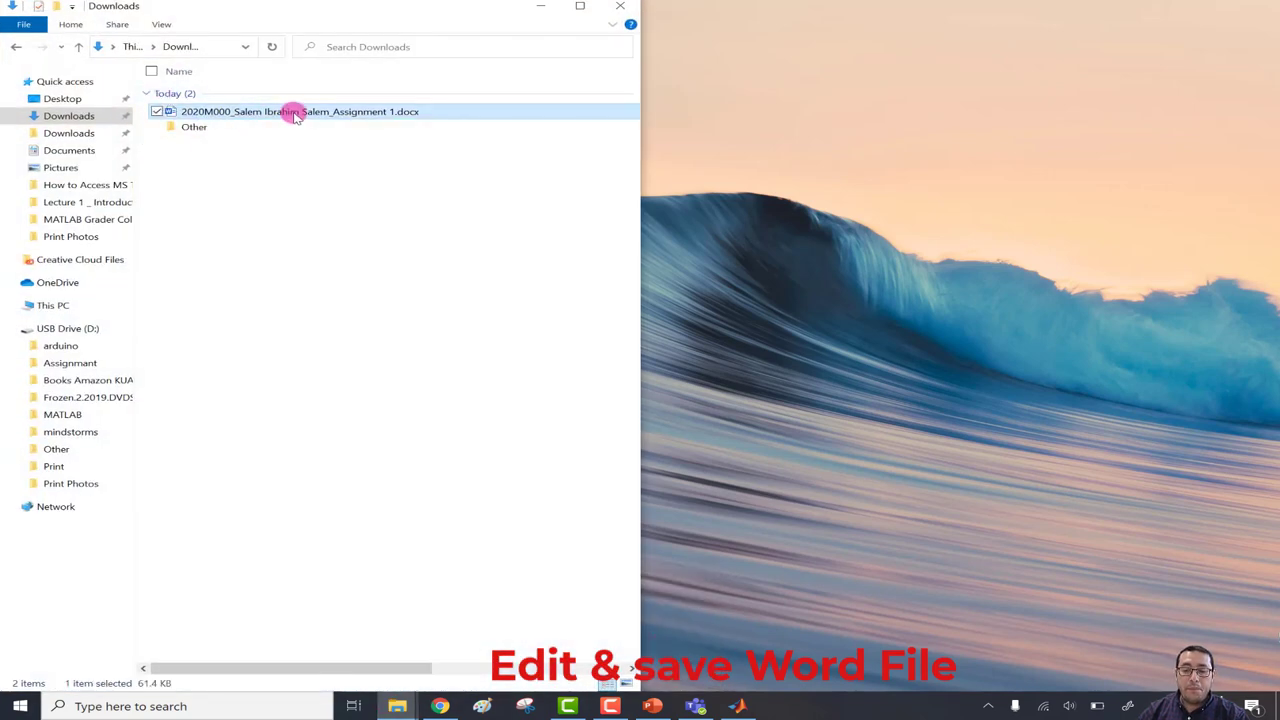
double_click(296, 116)
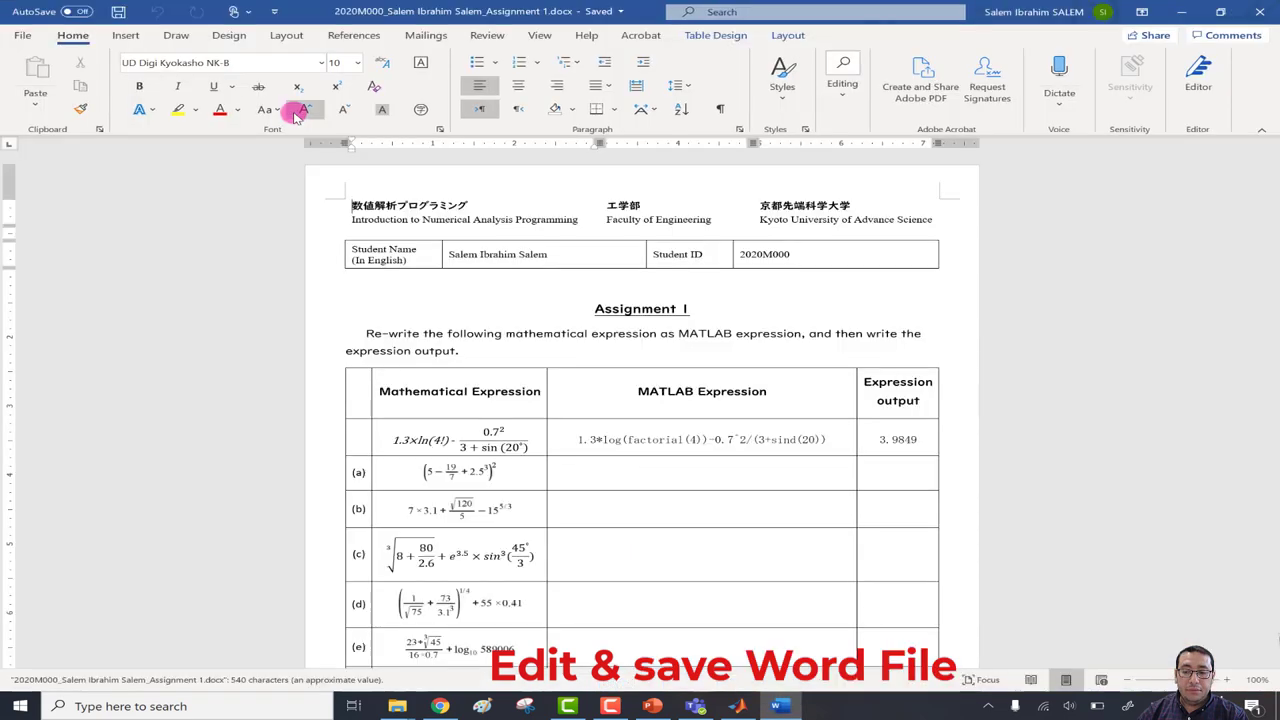
Type 'gfghfhf jhfjf' in row (a)'s MATLAB Expression cell, save, and close Word.
double_click(505, 254)
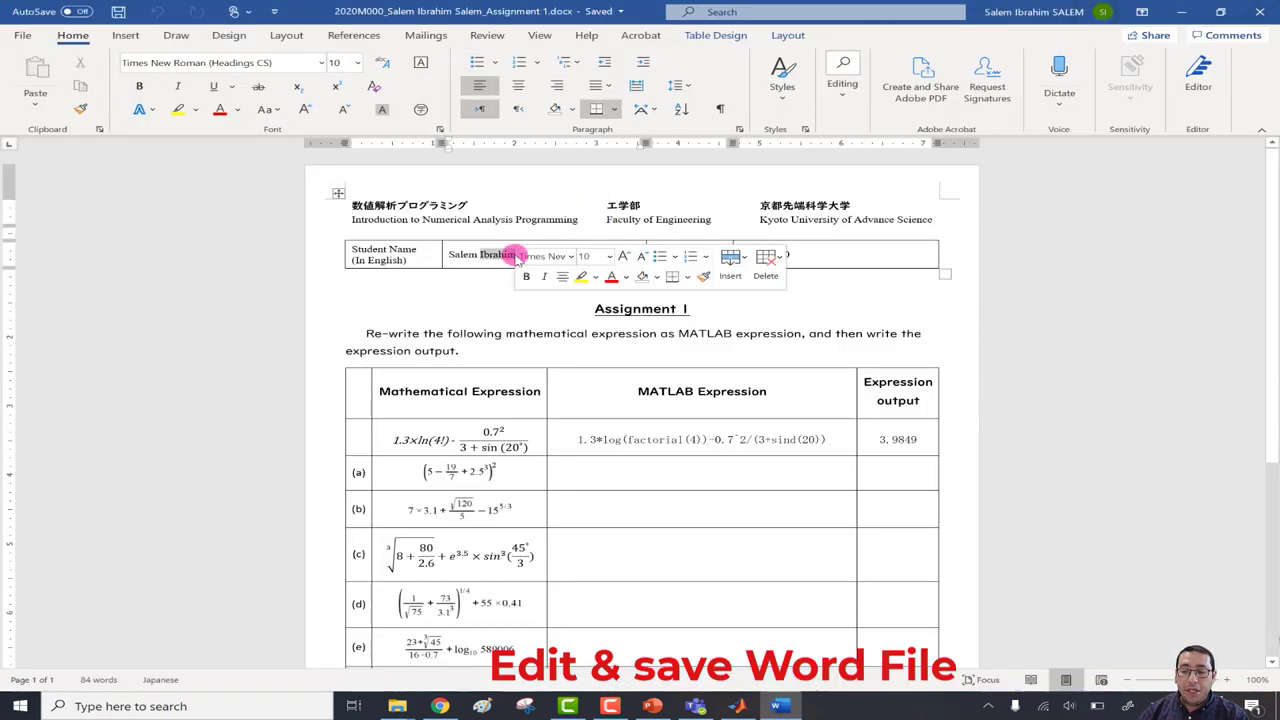
left_click(788, 253)
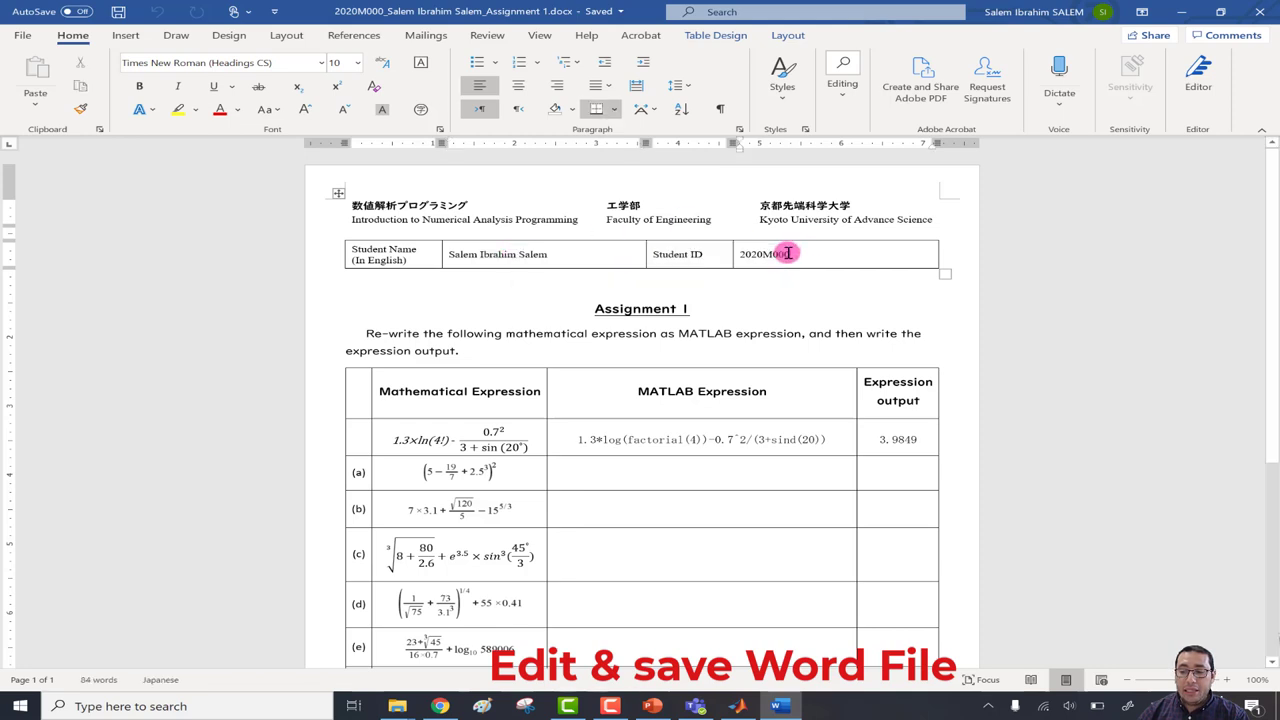
left_click(672, 476)
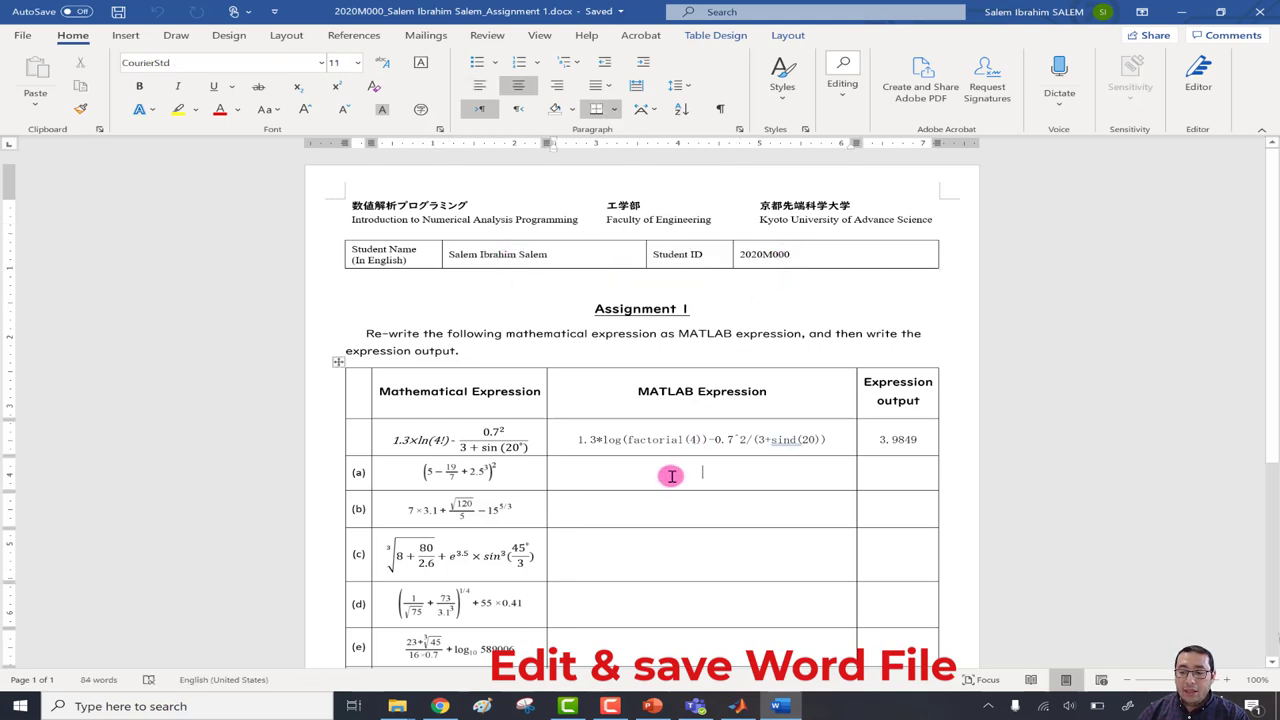
type("gfghfhf jhfjf")
left_click(118, 12)
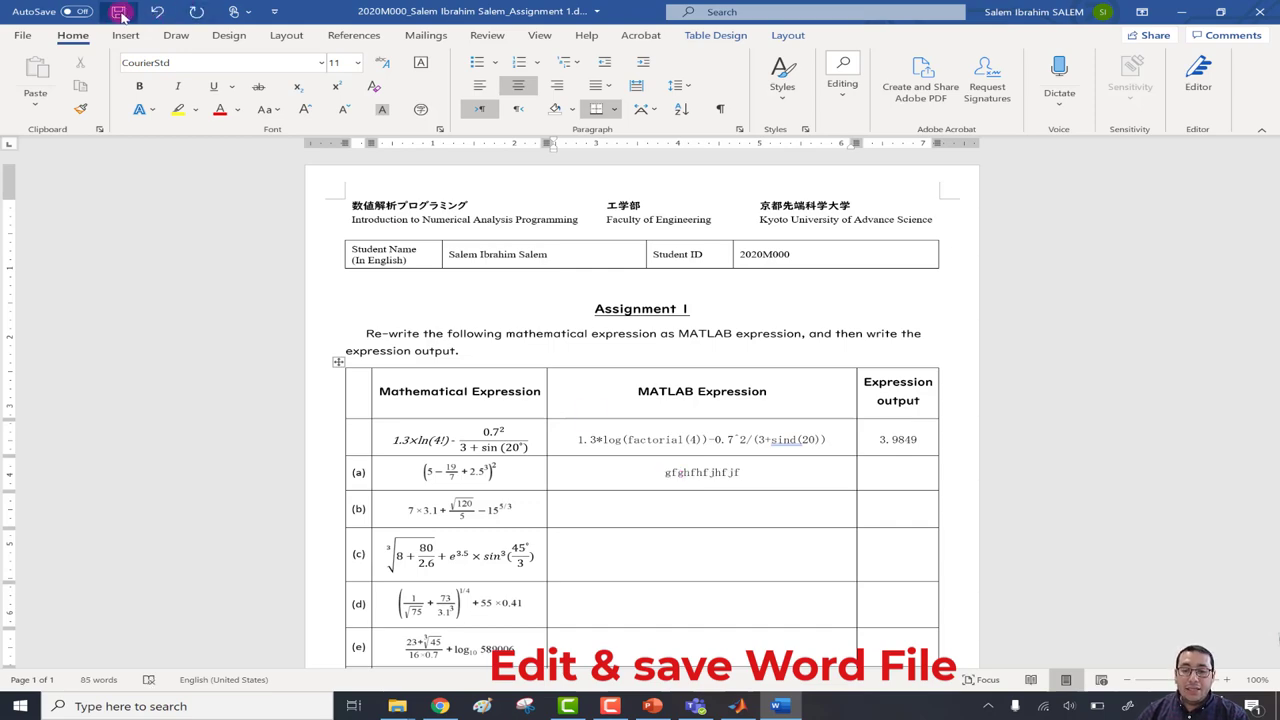
left_click(1268, 12)
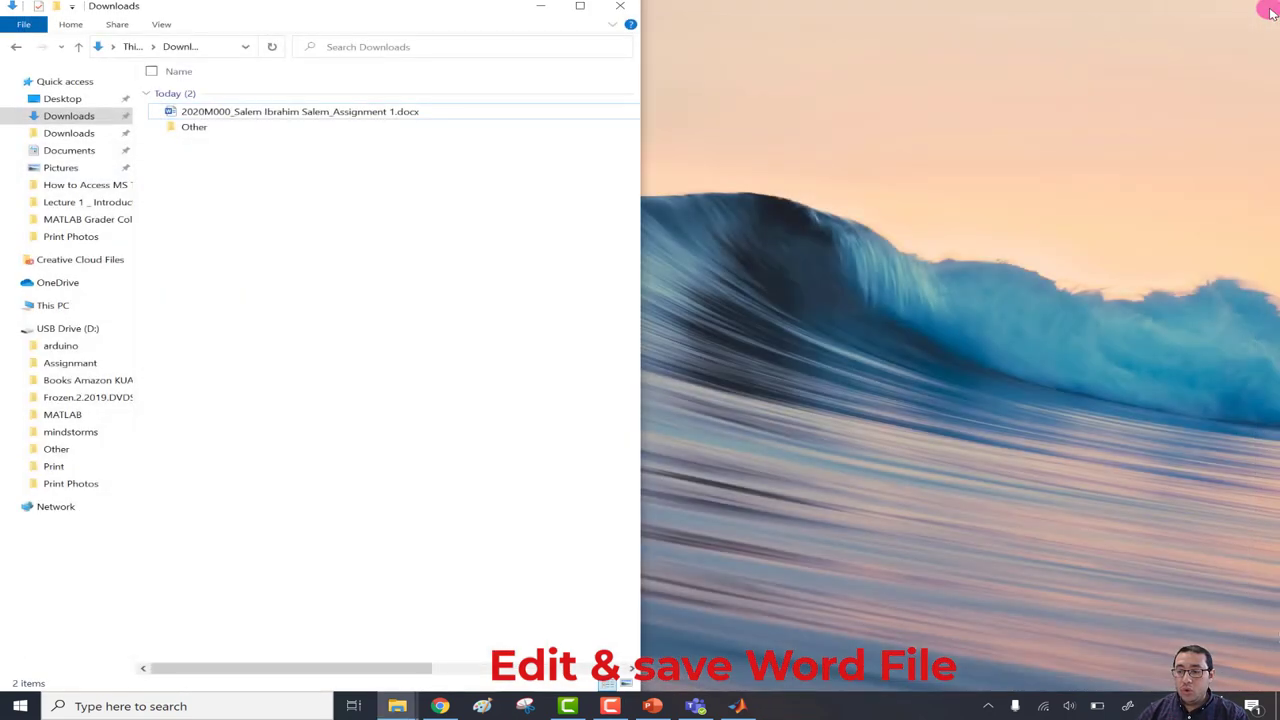
Reopen the assignment .docx from Downloads, delete the test letters in row (a), and save.
double_click(308, 111)
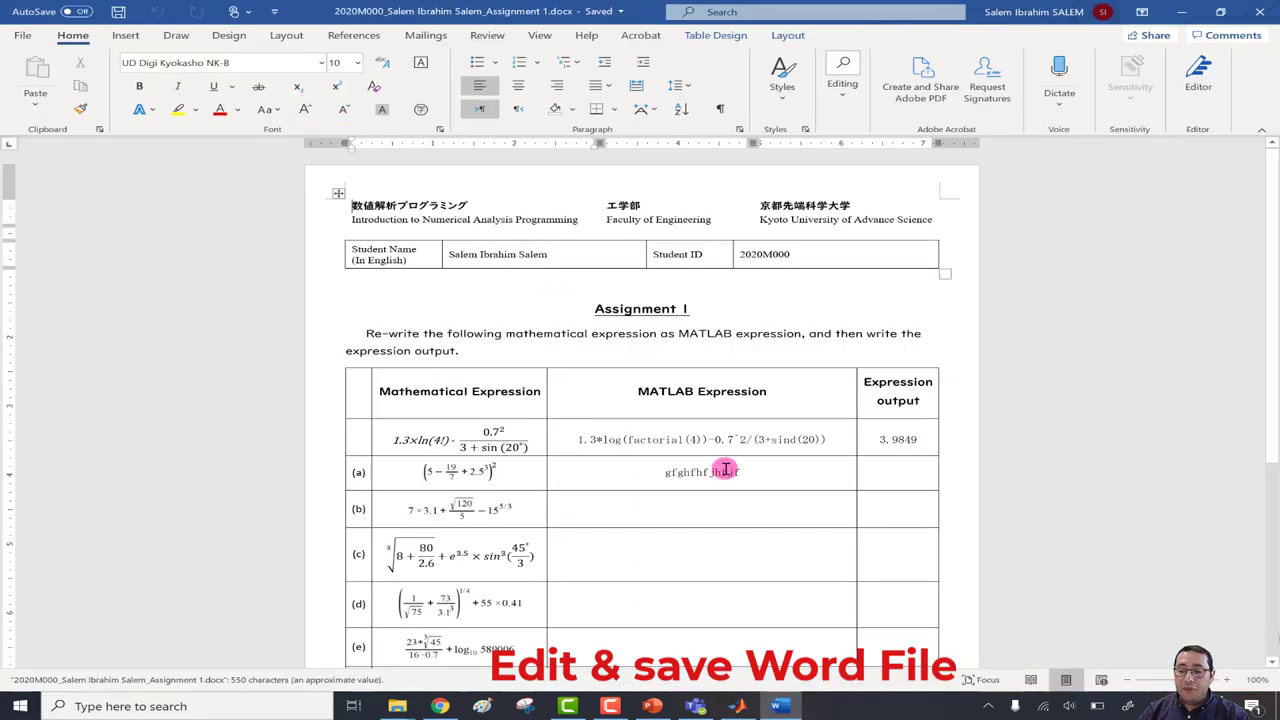
triple_click(725, 469)
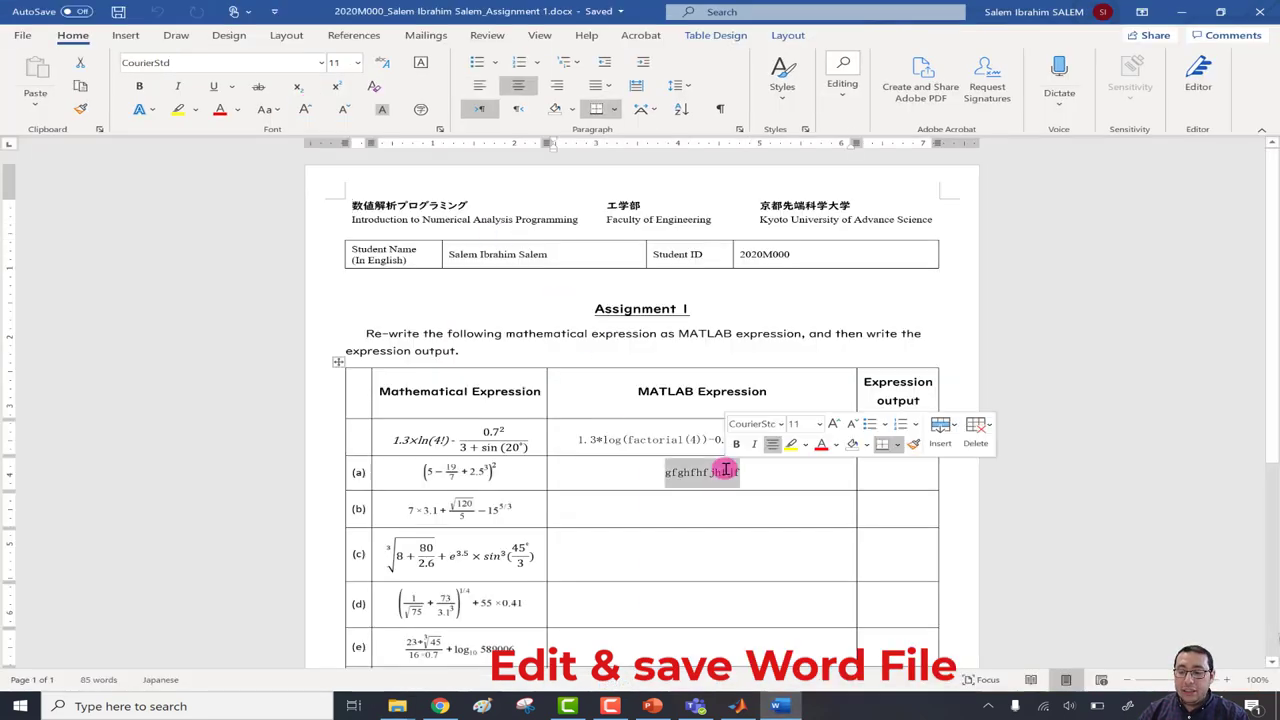
key("Delete")
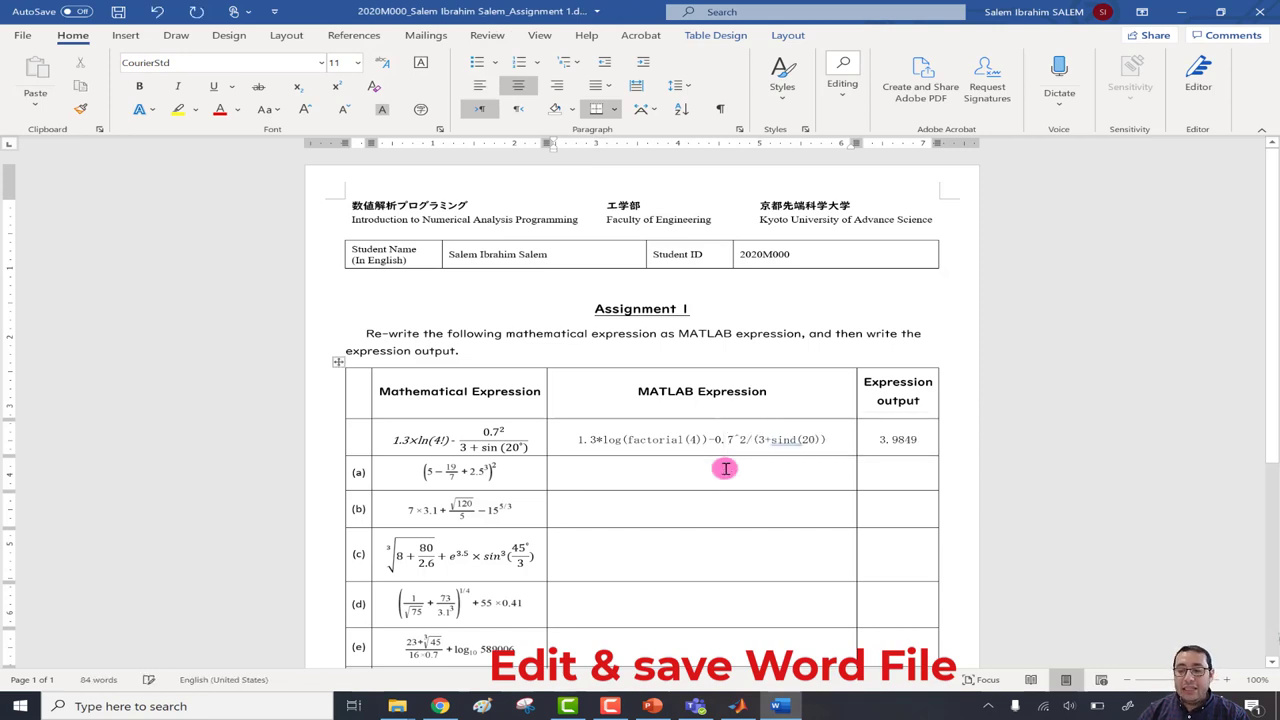
left_click(117, 12)
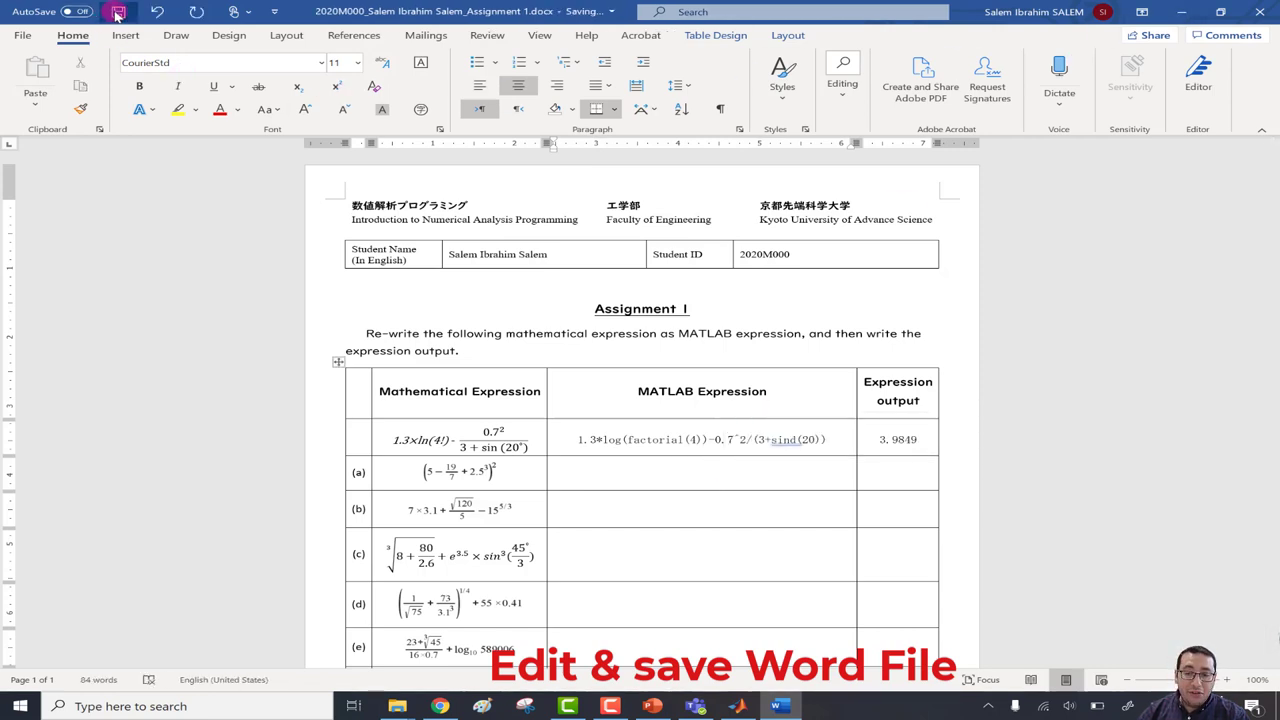